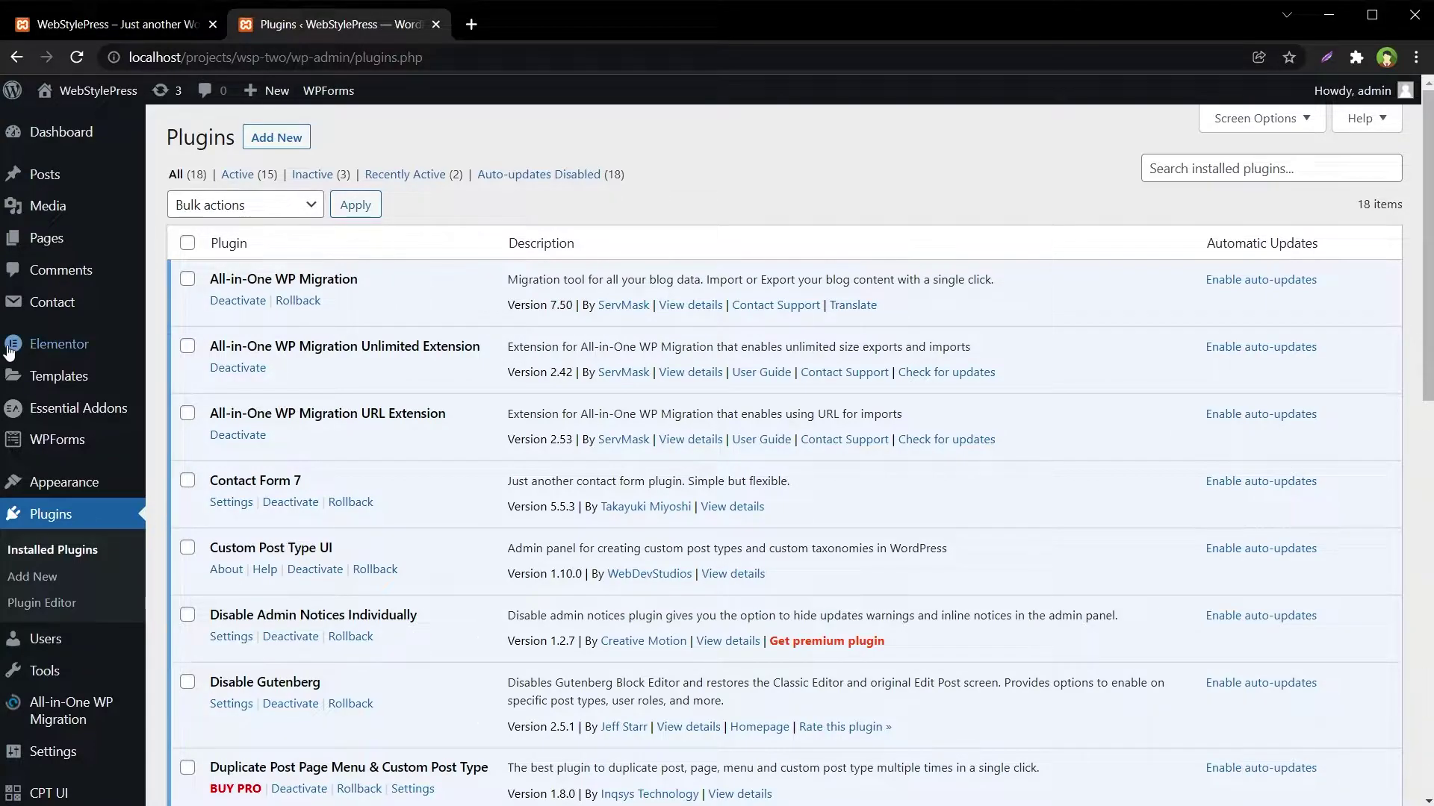
# Open Elementor Tools' Maintenance Mode settings and review the site modes, leaving Disabled selected
pyautogui.moveTo(75, 345)
pyautogui.click(176, 401)
pyautogui.click(521, 195)
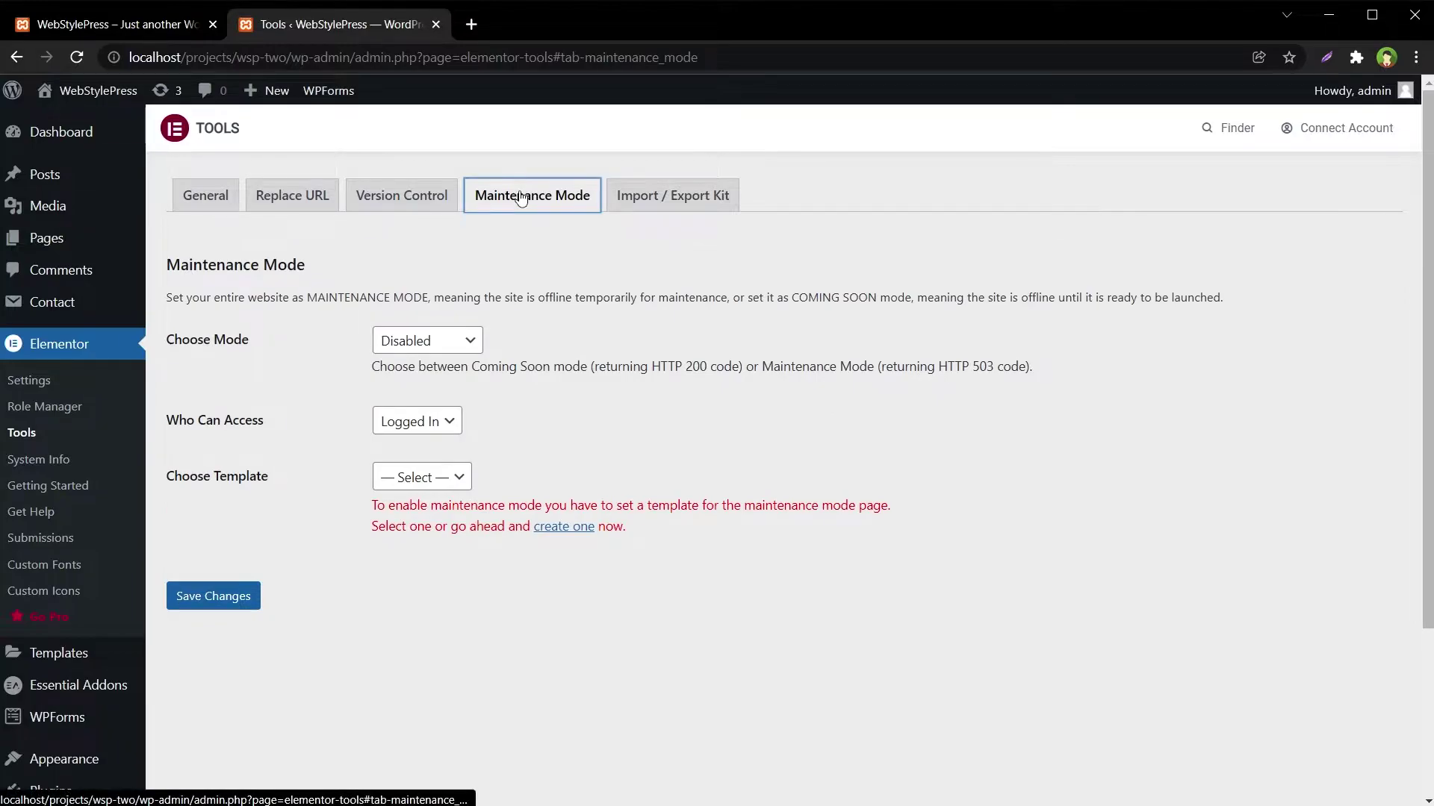
pyautogui.click(442, 348)
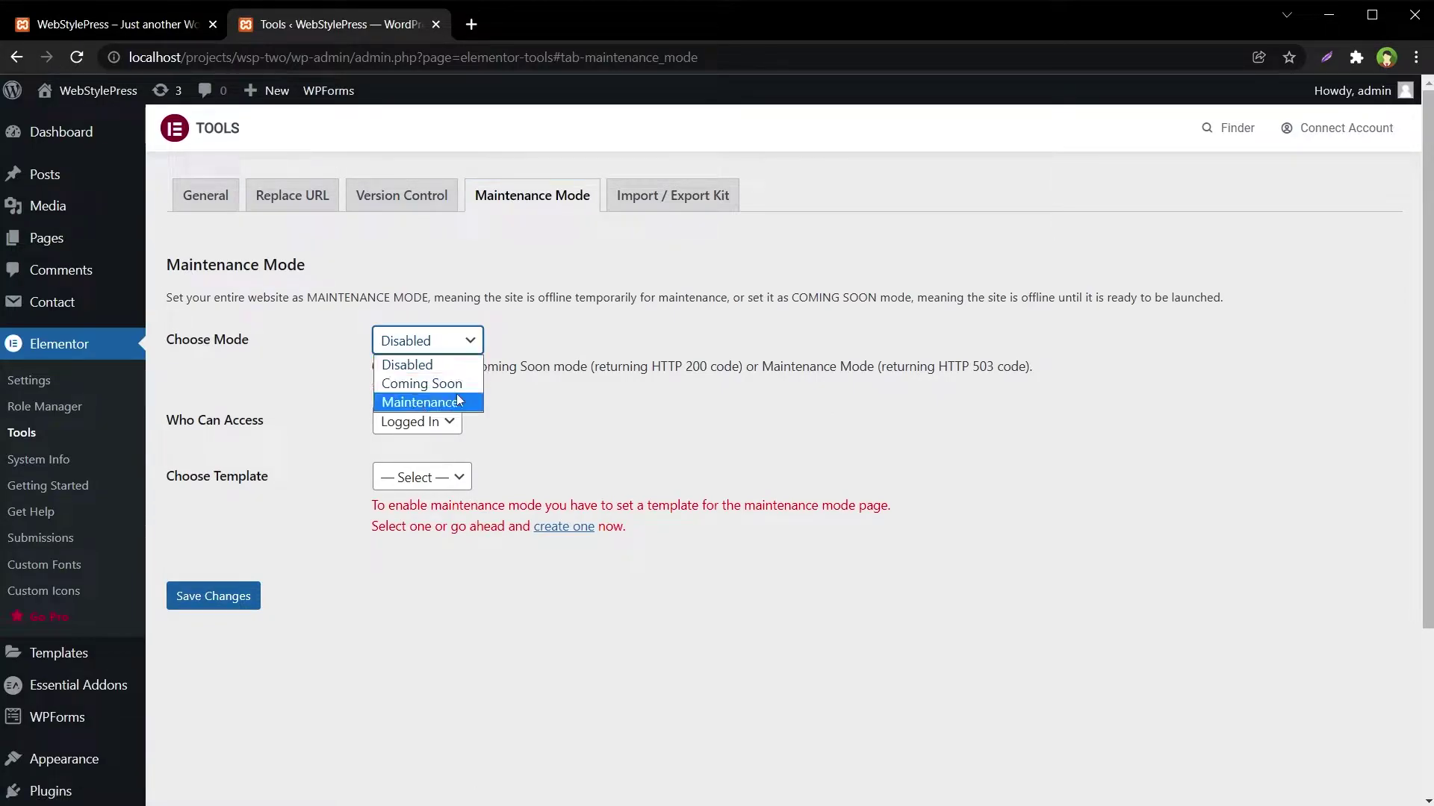
pyautogui.click(510, 401)
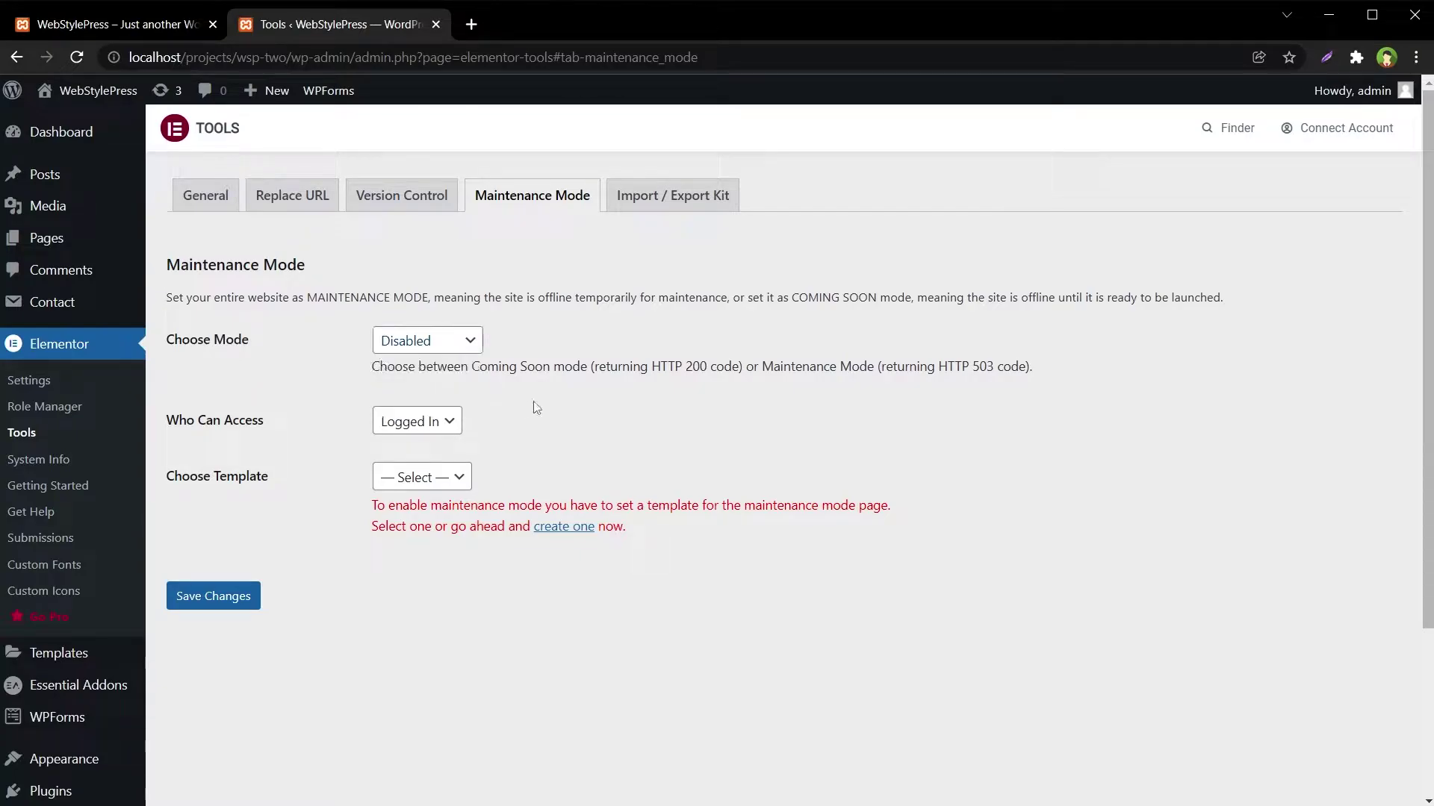
# Inspect the Who Can Access and template options, keeping Logged In access and Disabled mode
pyautogui.click(449, 421)
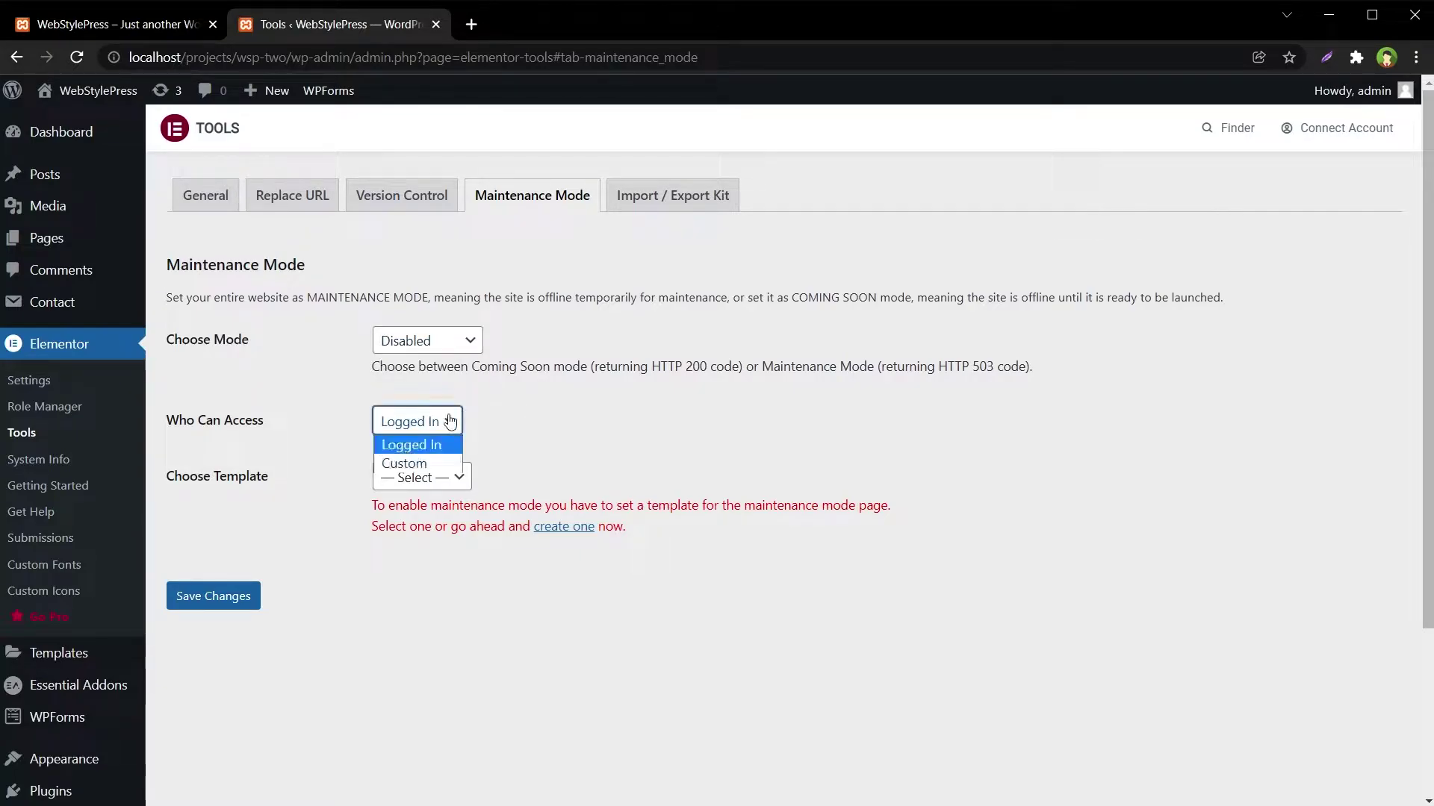
pyautogui.click(446, 463)
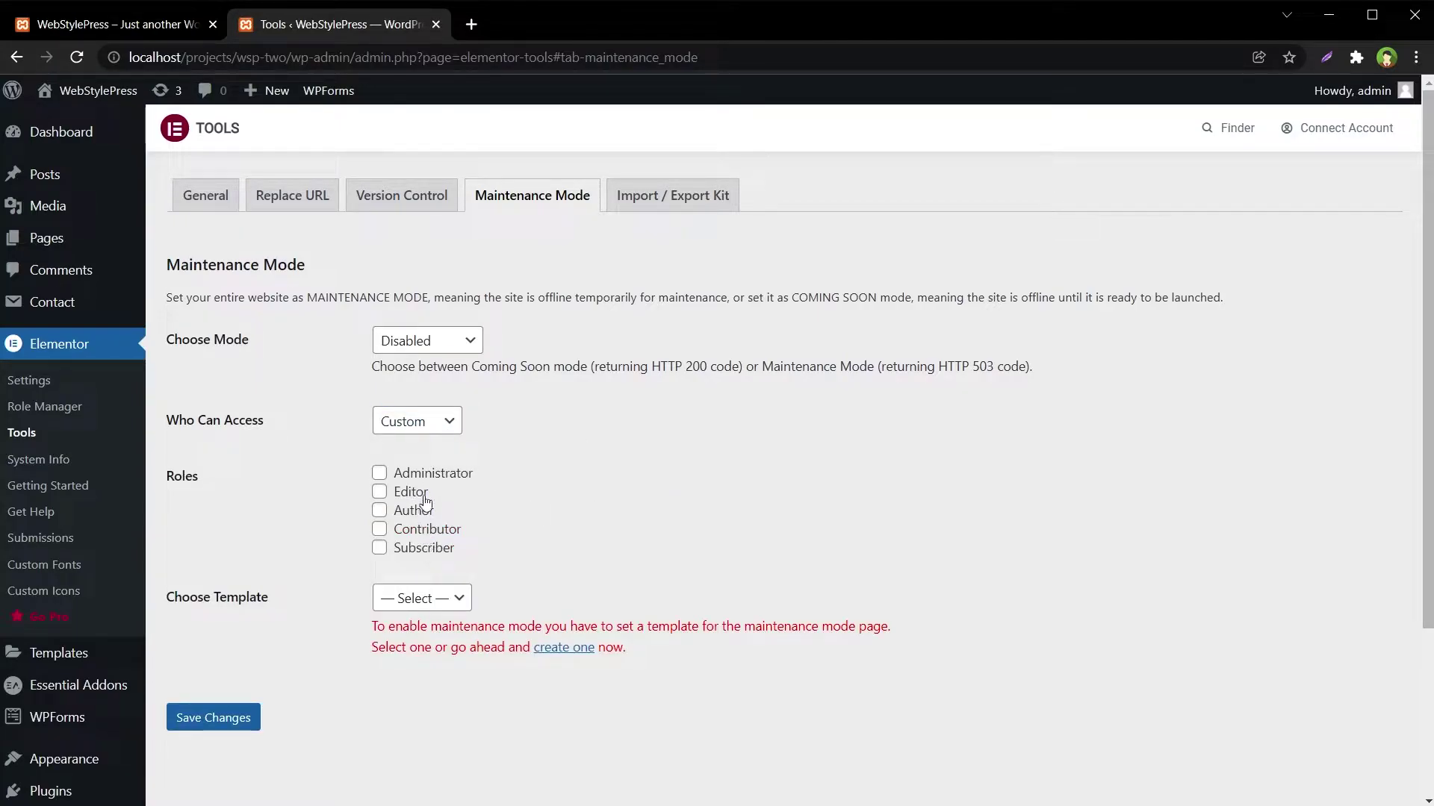
pyautogui.click(441, 429)
pyautogui.click(440, 443)
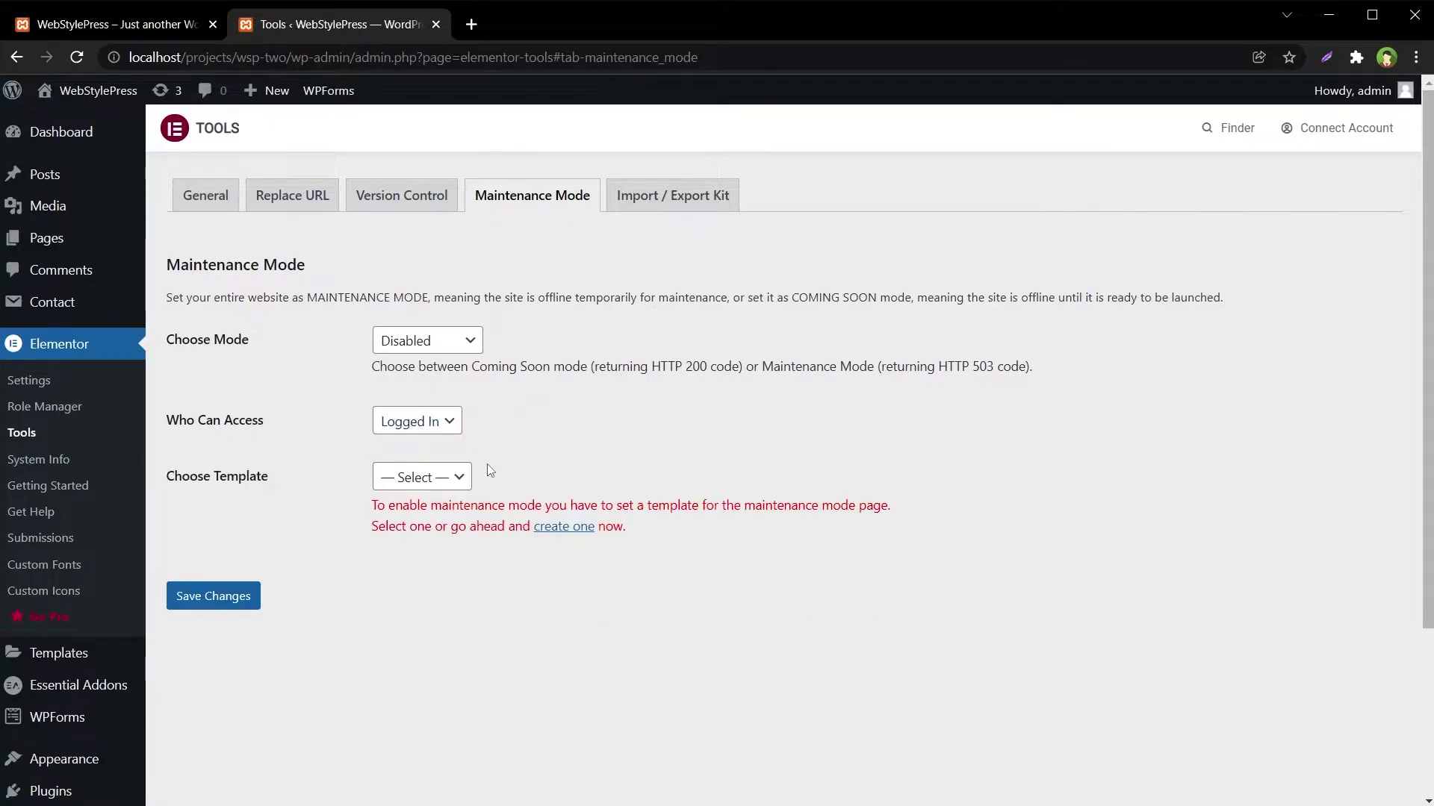
pyautogui.click(454, 479)
pyautogui.click(453, 479)
pyautogui.click(460, 345)
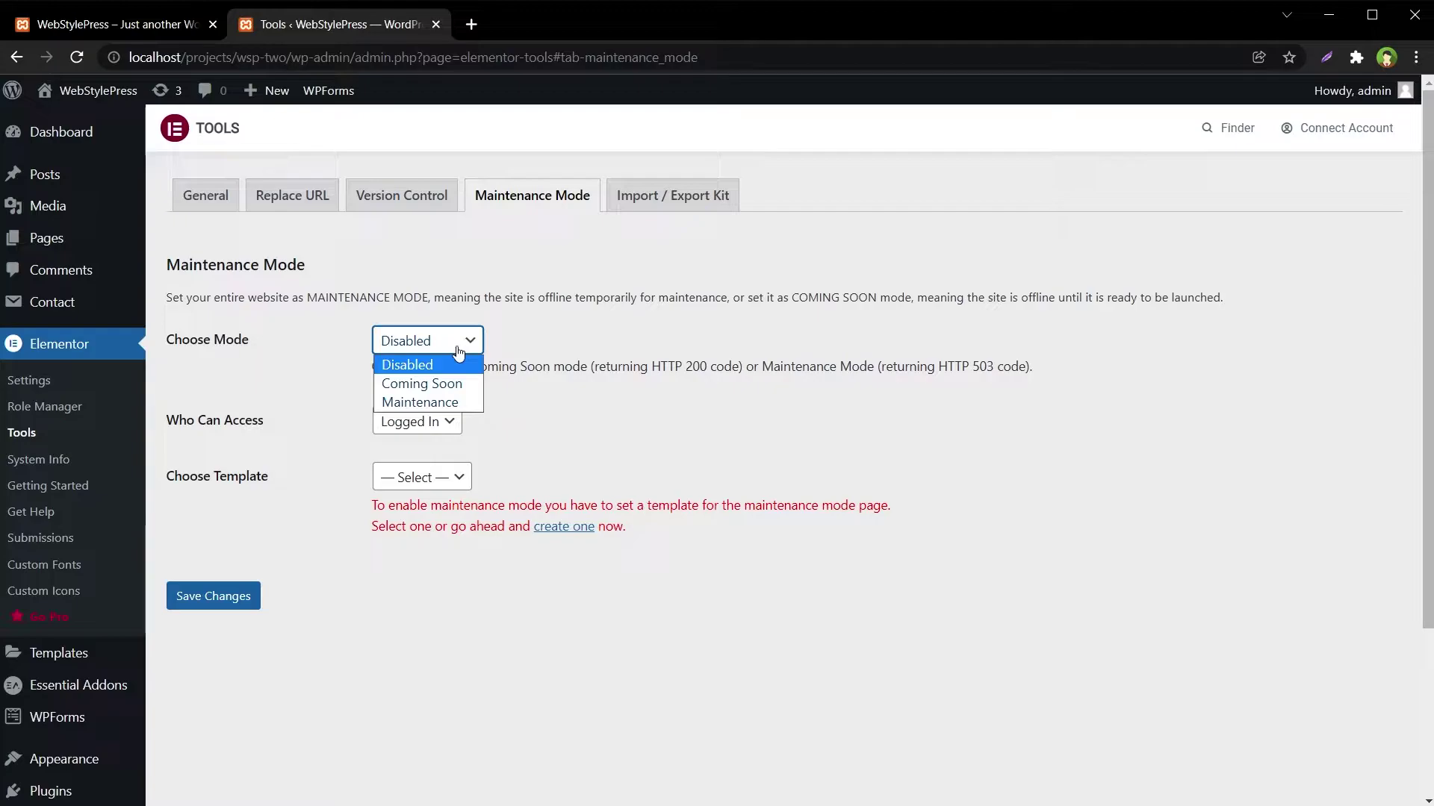
pyautogui.click(458, 352)
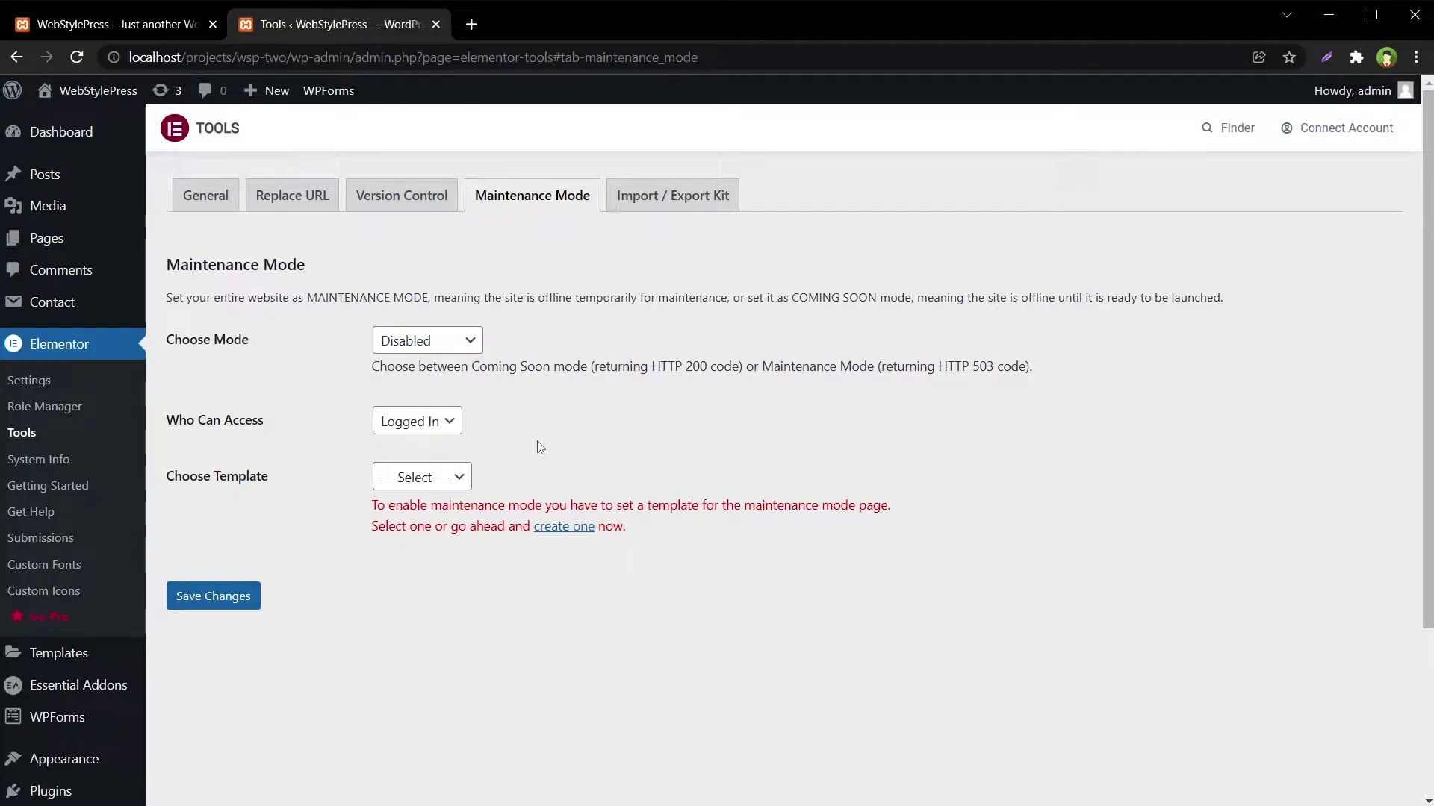
# Create a new template titled 'Maintenance Mode' and publish it
pyautogui.click(565, 526)
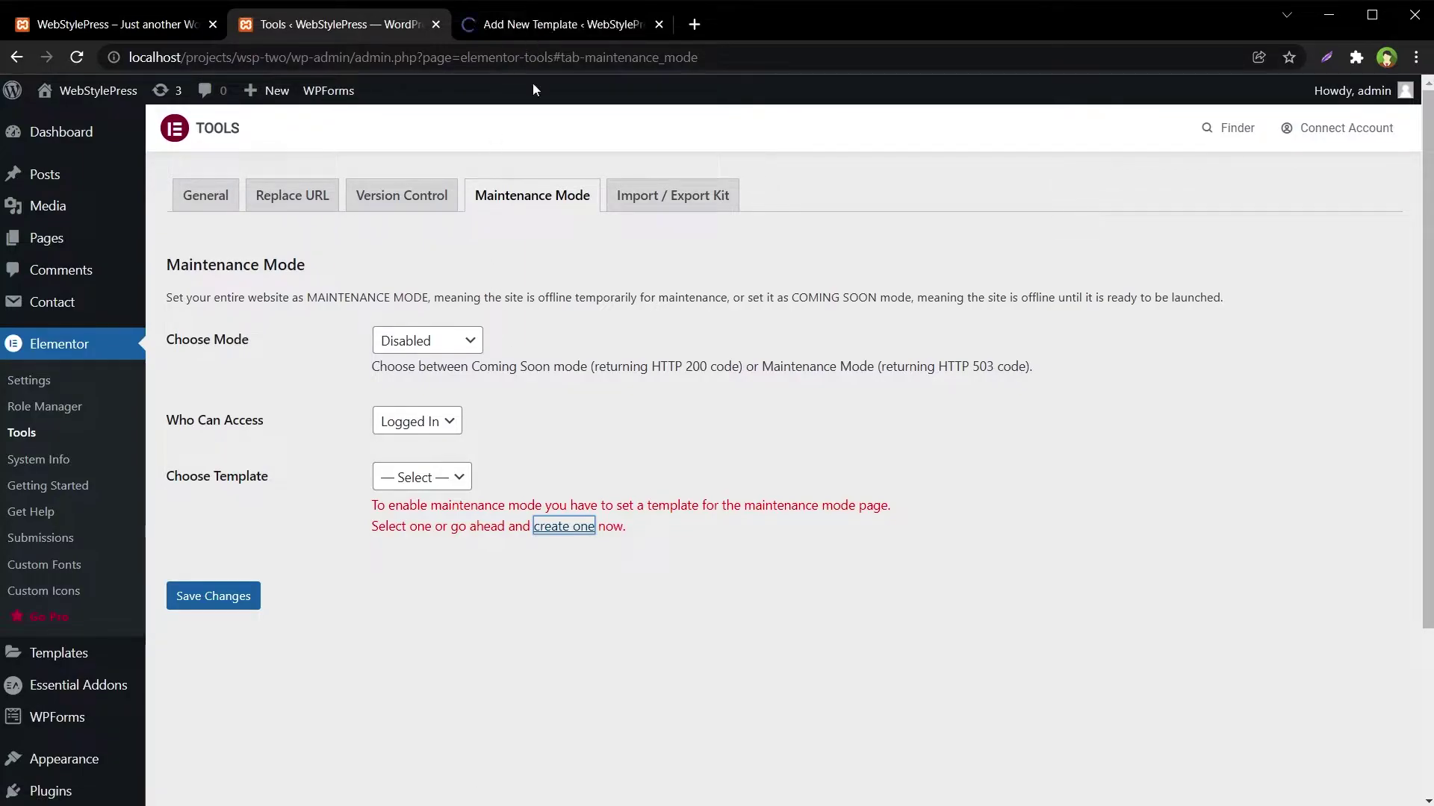
pyautogui.click(591, 29)
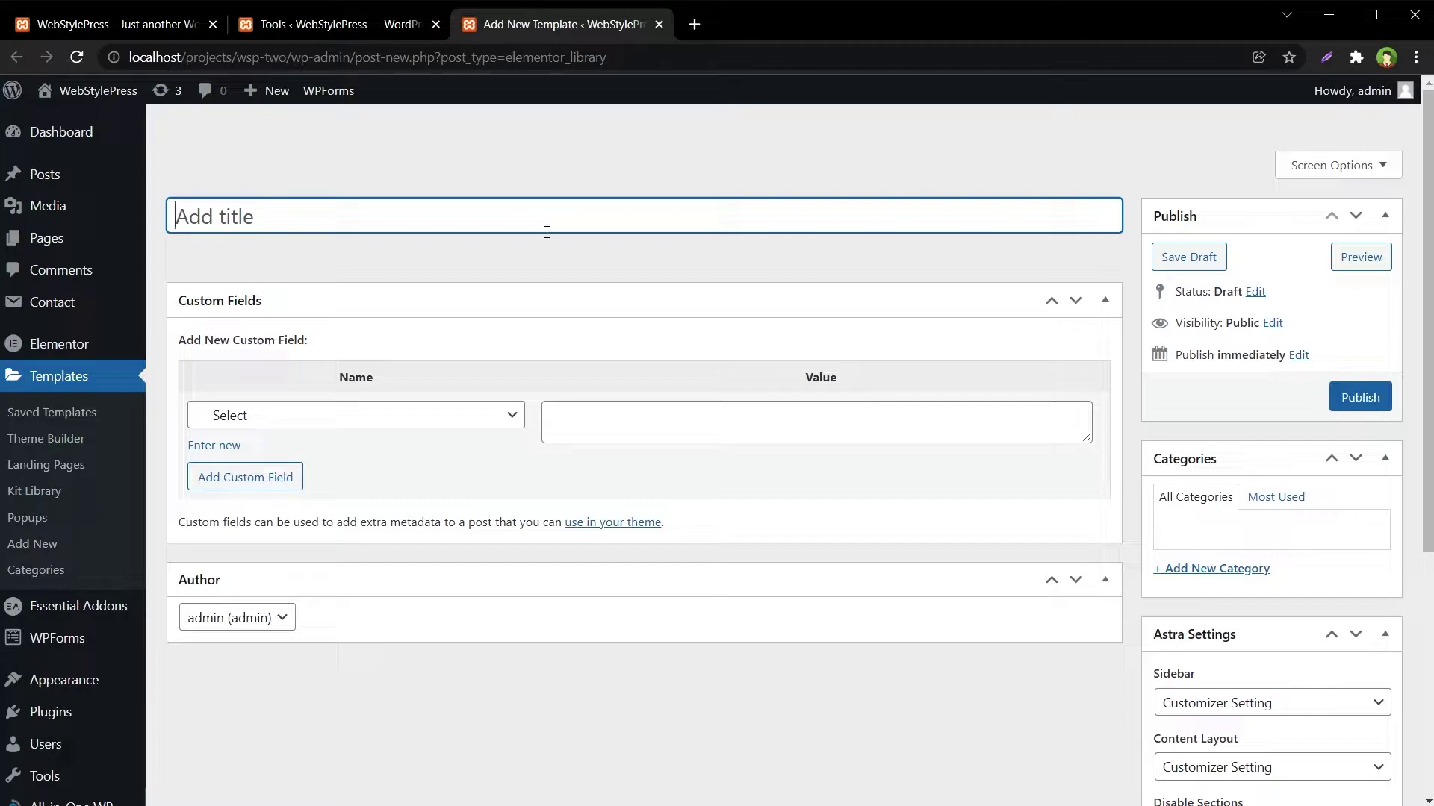
pyautogui.write('Maintenance Mode')
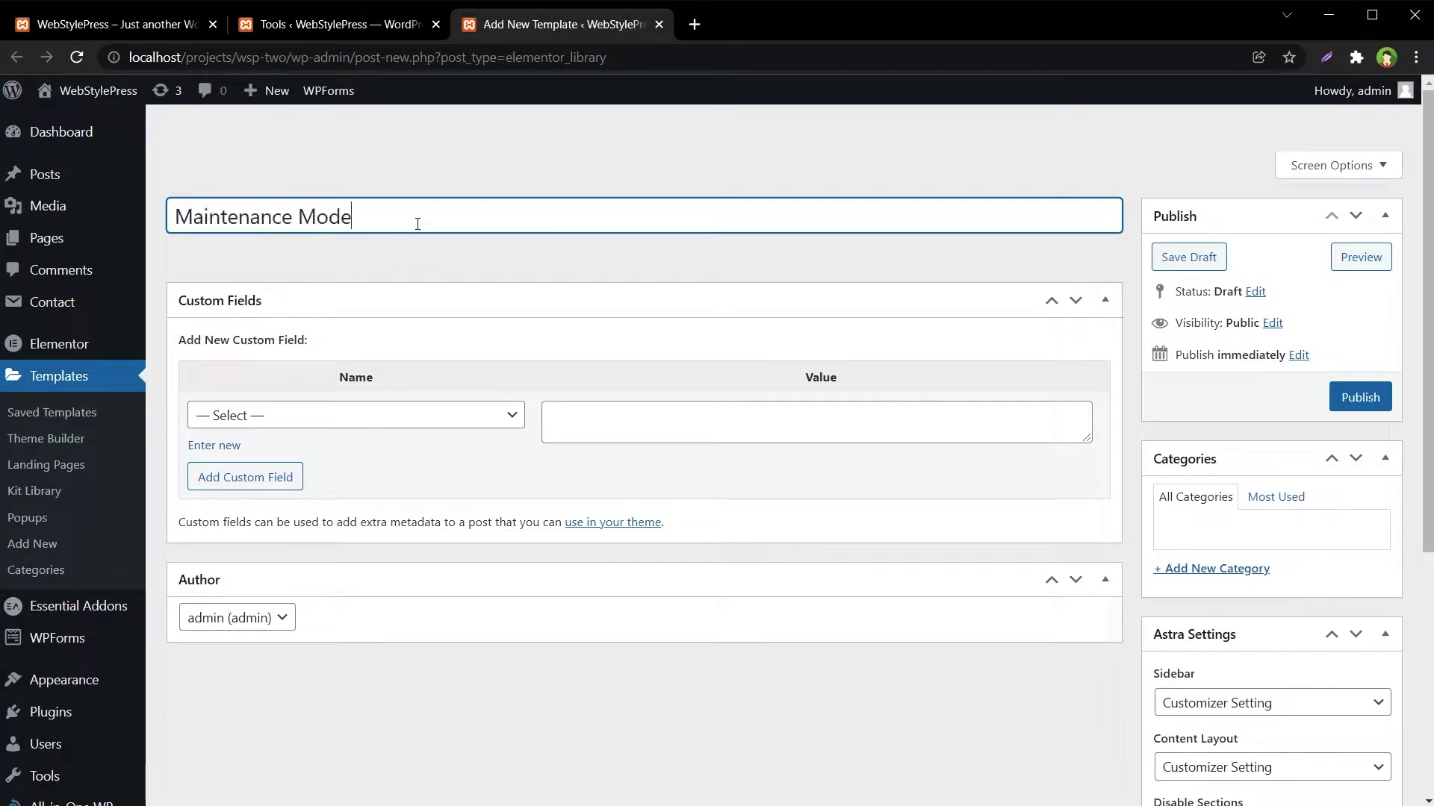
pyautogui.hotkey('ctrl', 'a')
pyautogui.click(1360, 396)
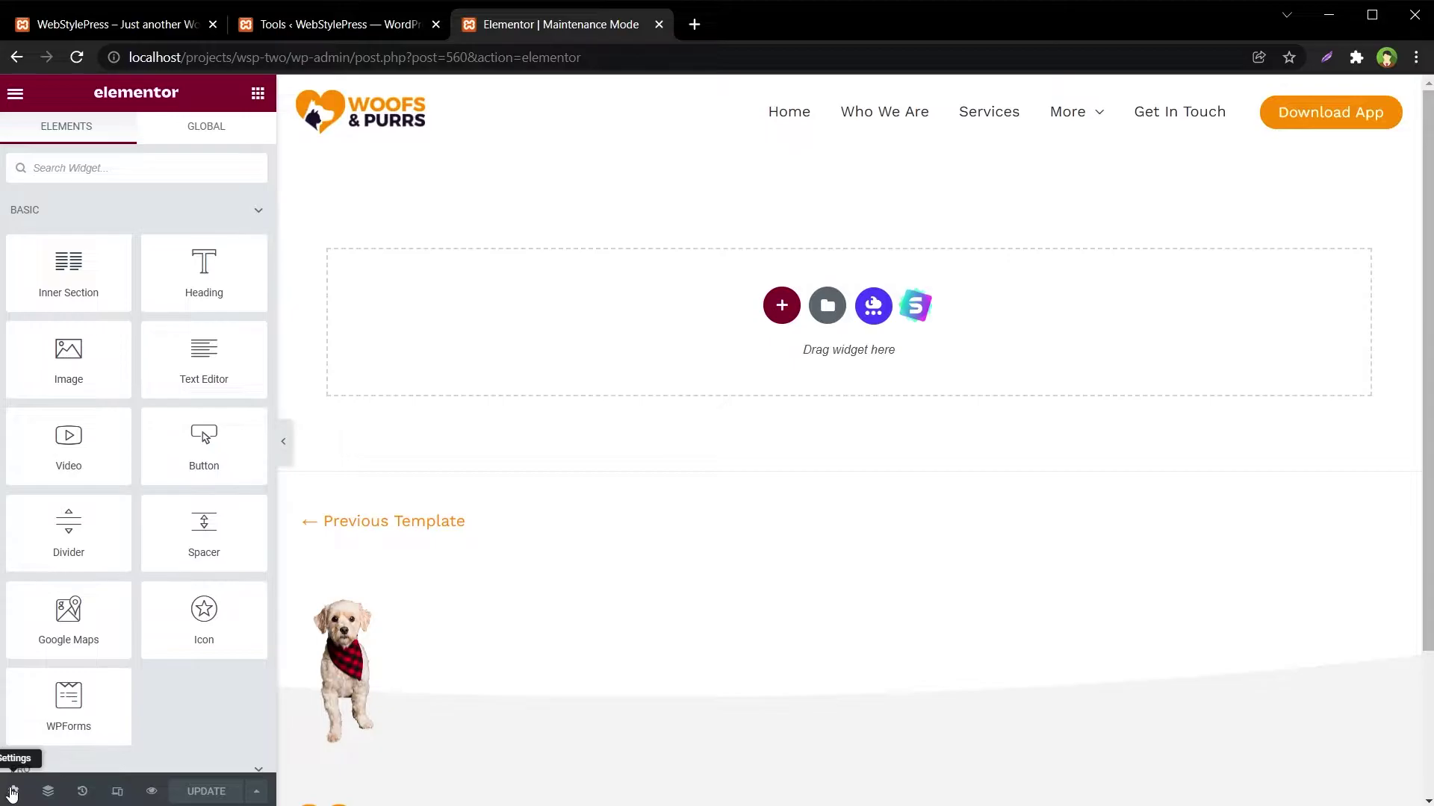
# Keep the template's status Published and set its Page Layout to Elementor Canvas
pyautogui.click(11, 791)
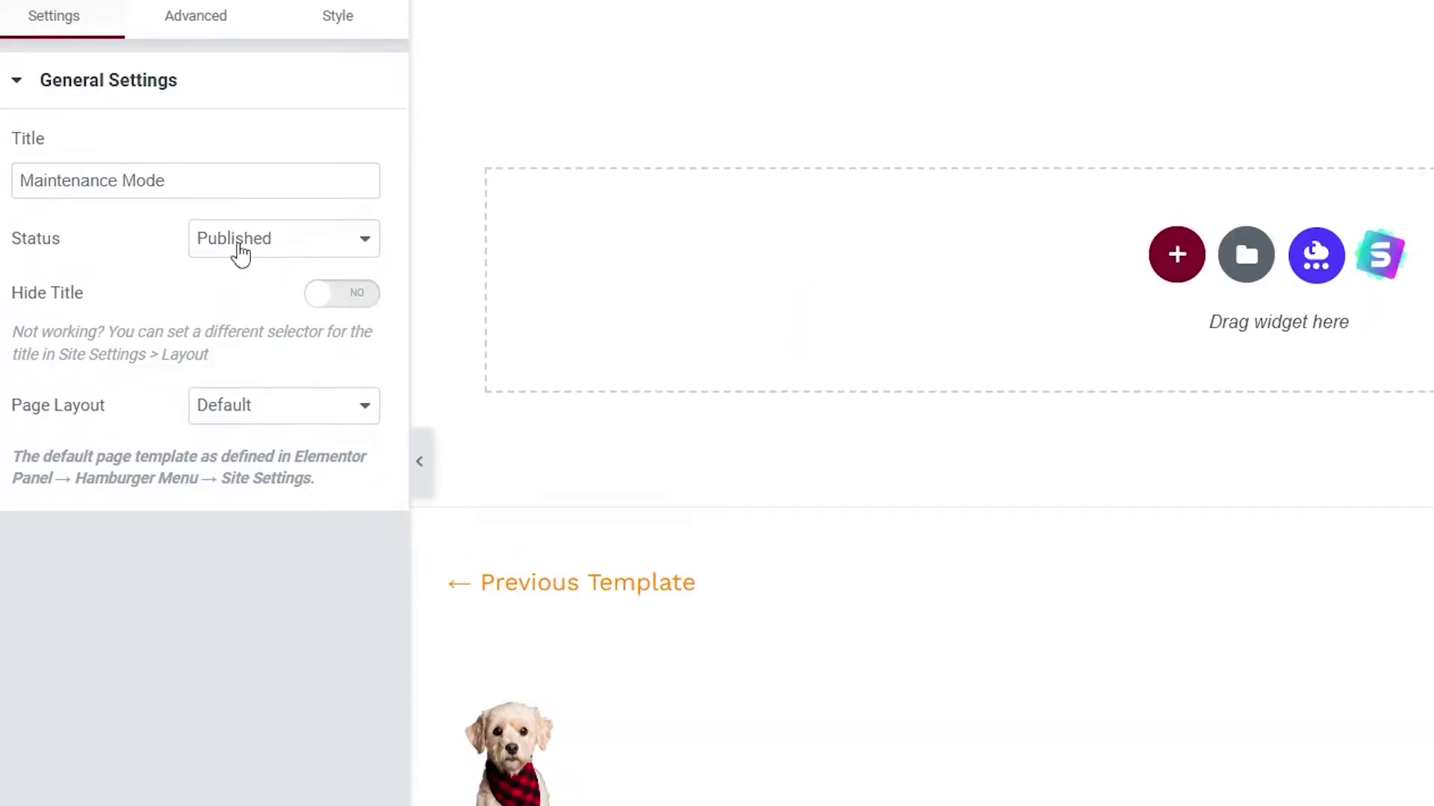
pyautogui.click(241, 254)
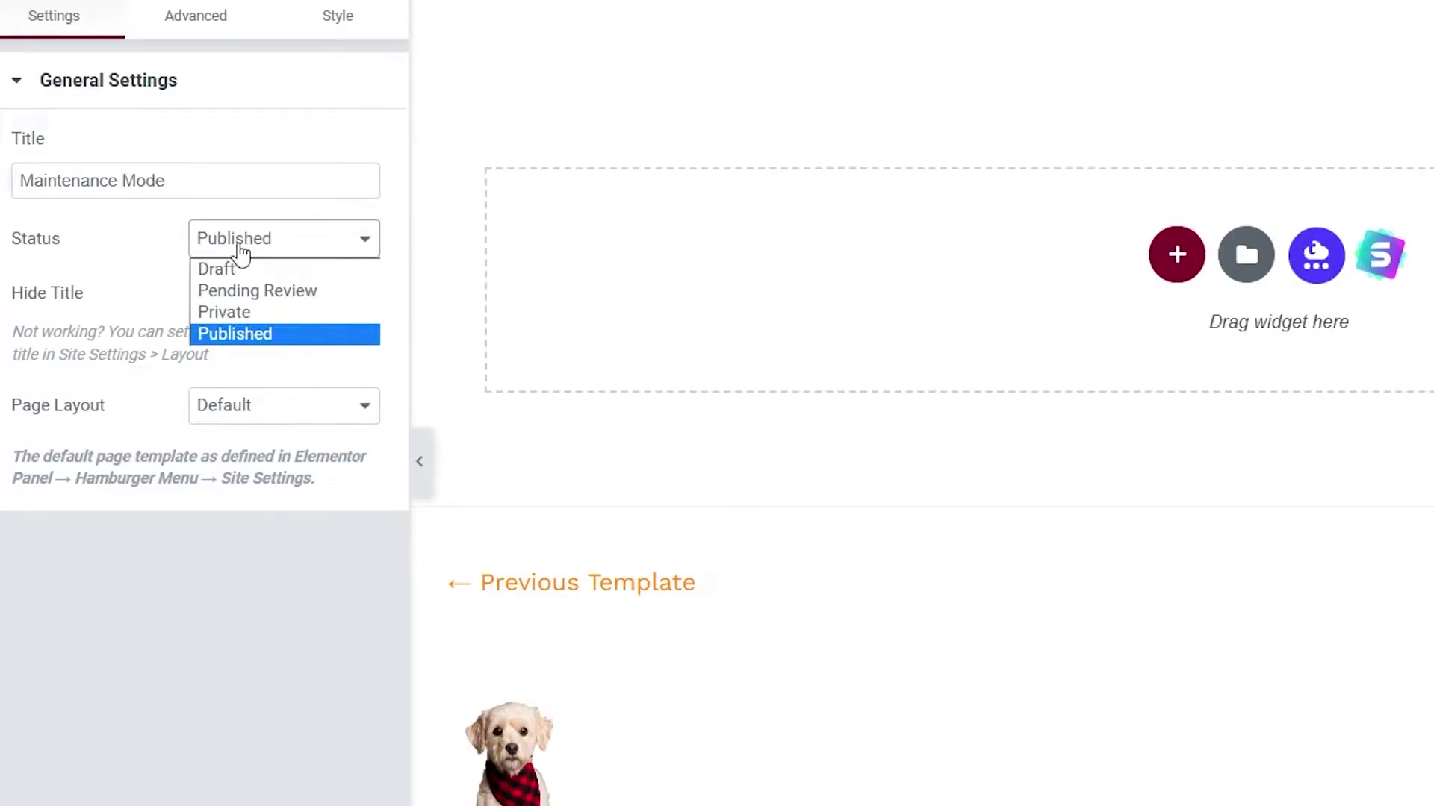
pyautogui.click(241, 254)
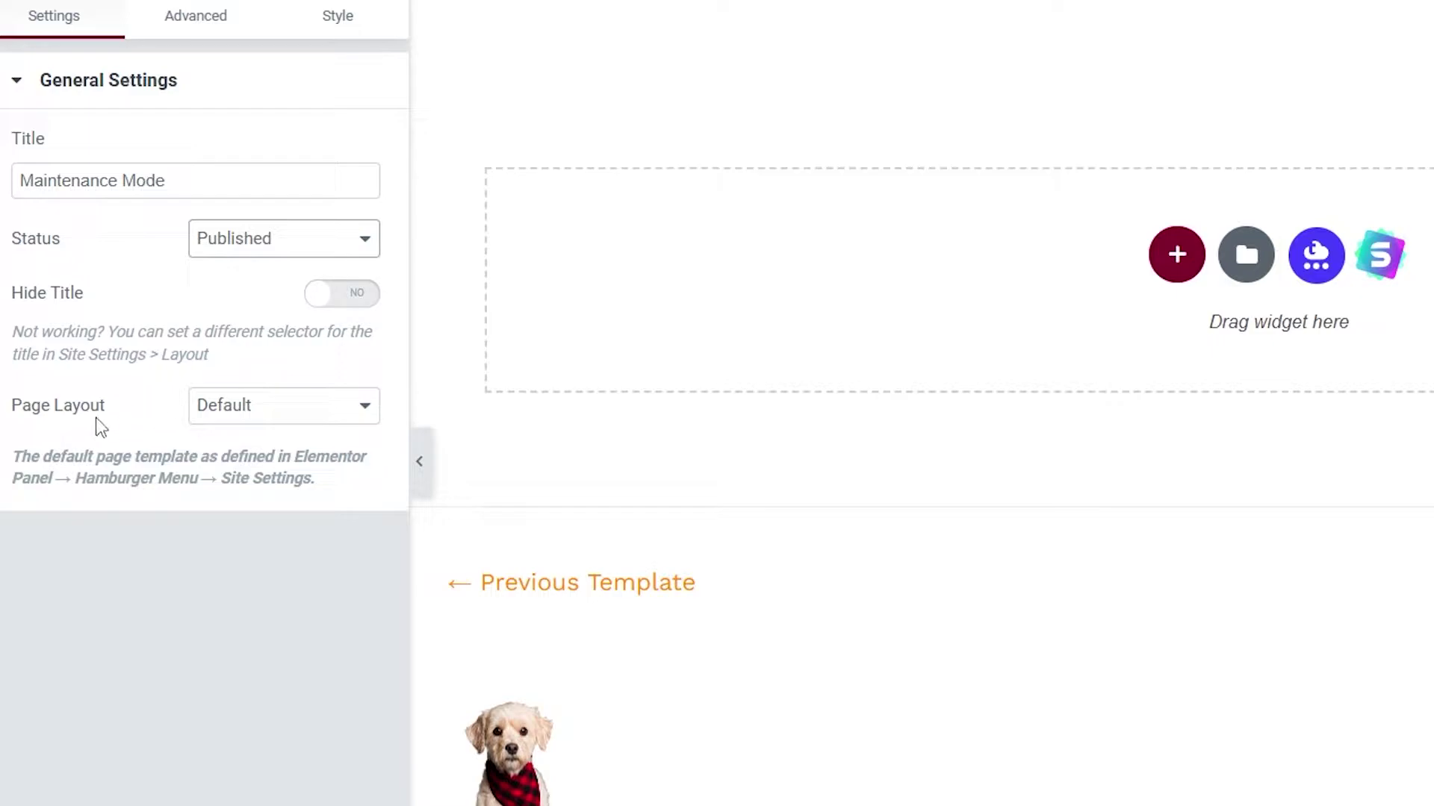
pyautogui.click(278, 414)
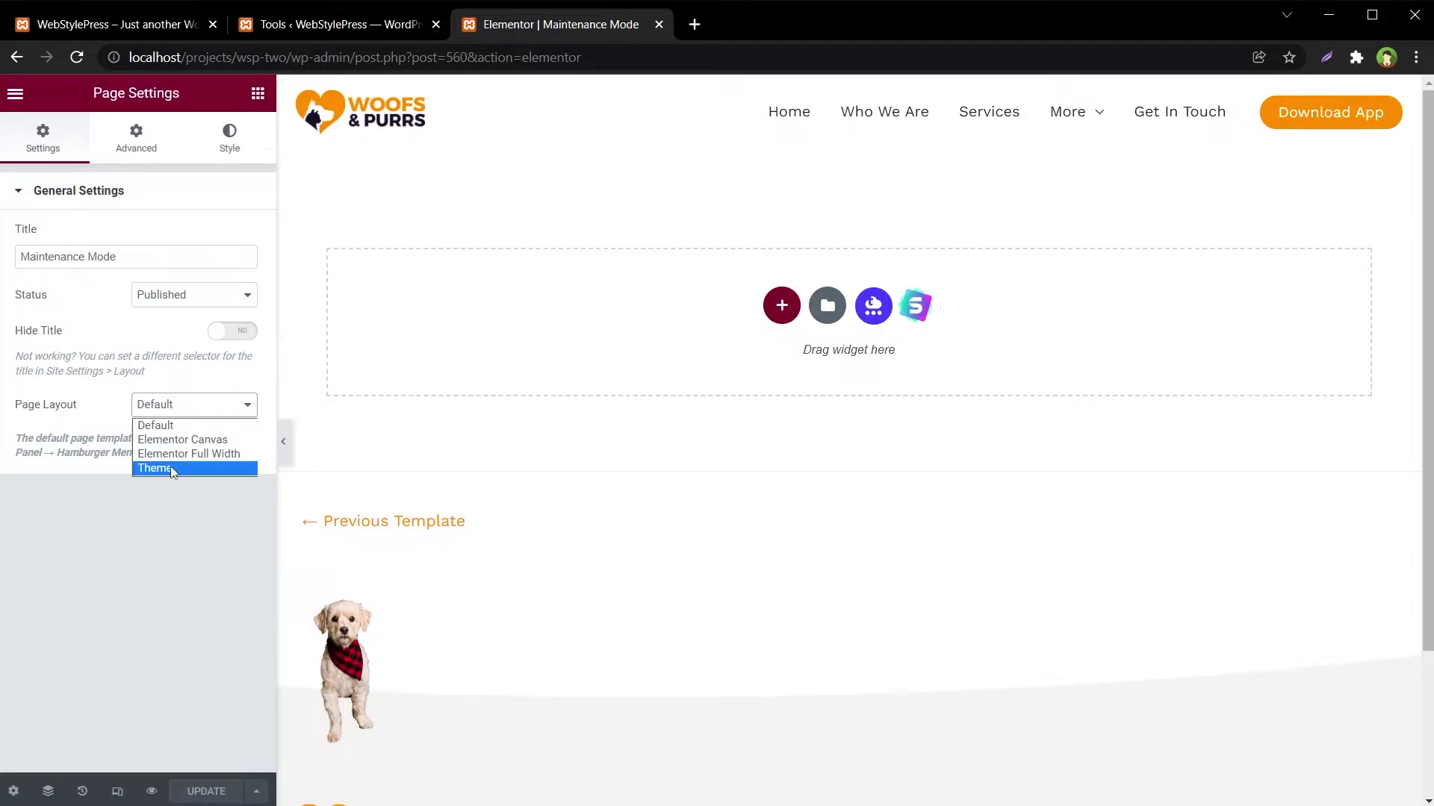
pyautogui.click(228, 441)
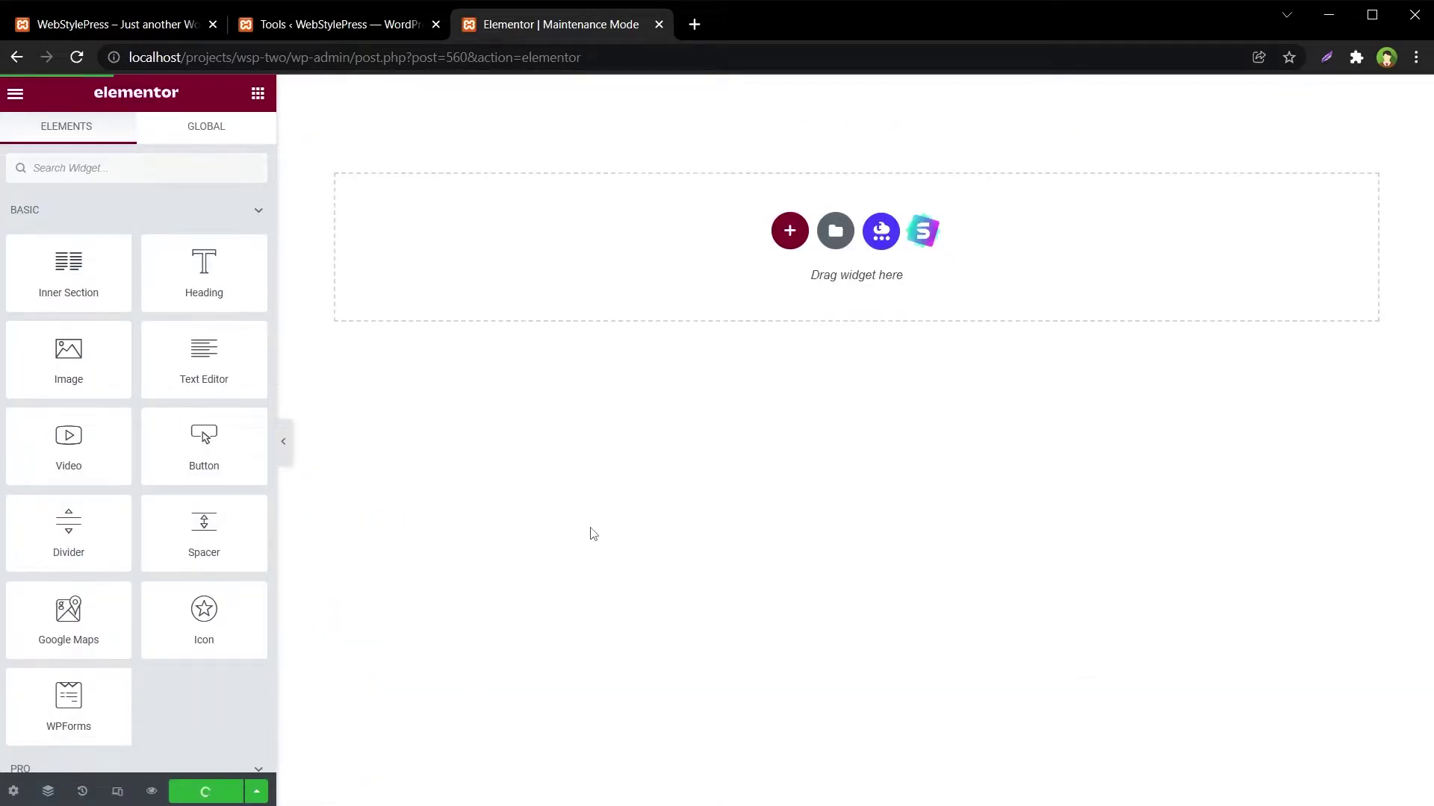
# Search the template library for 'coming soon' and insert the Coming Soon 5 page
pyautogui.click(836, 233)
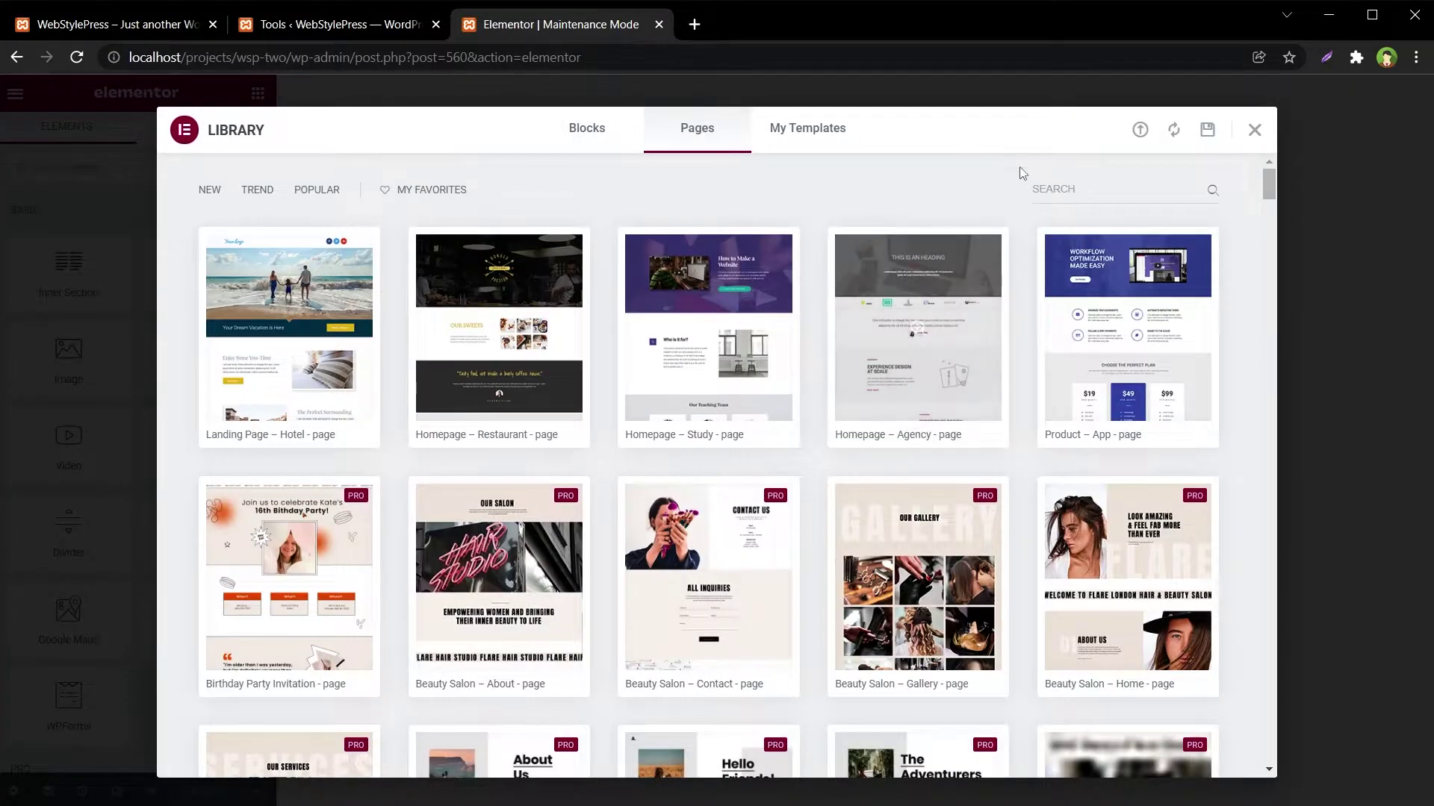
pyautogui.click(1062, 188)
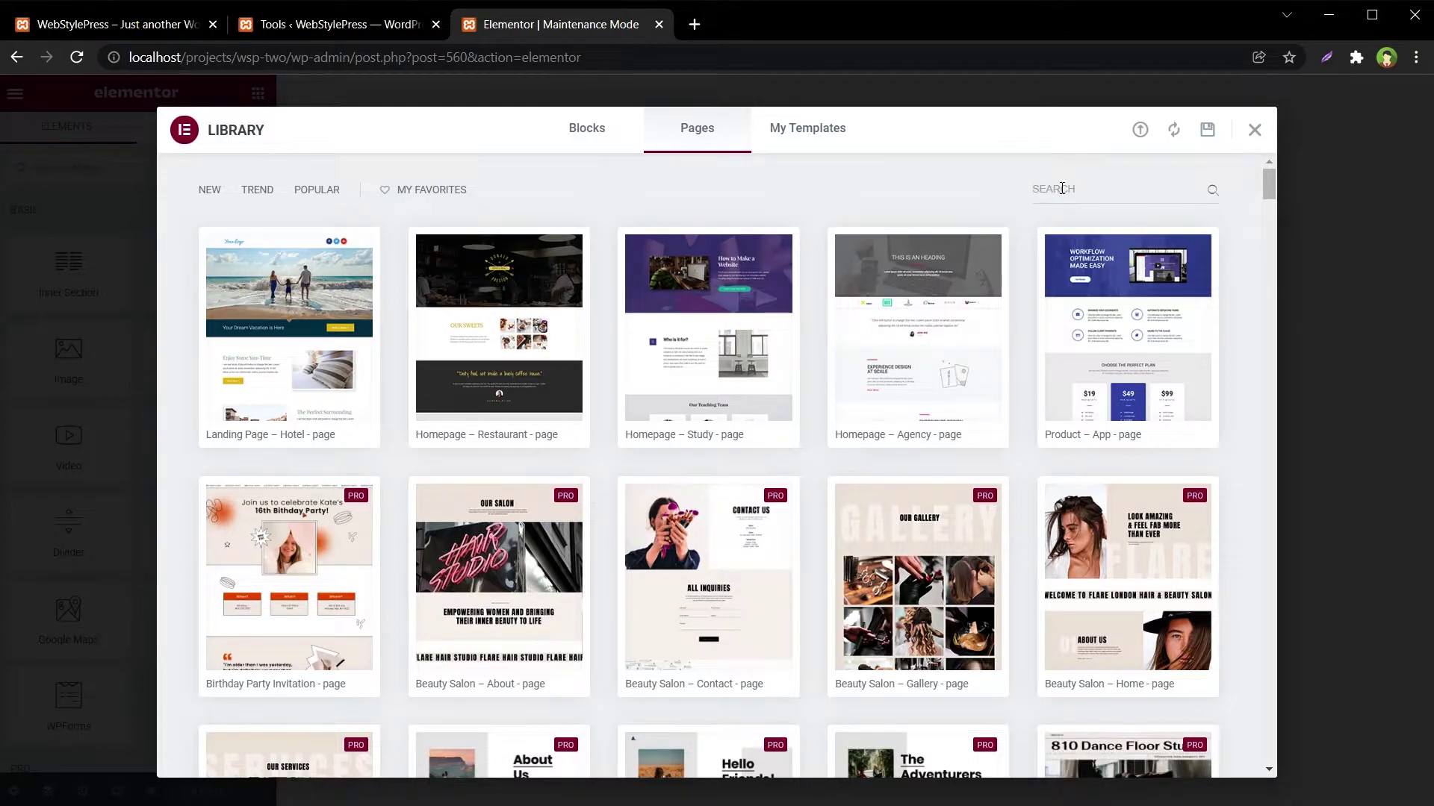
pyautogui.write('maintenance')
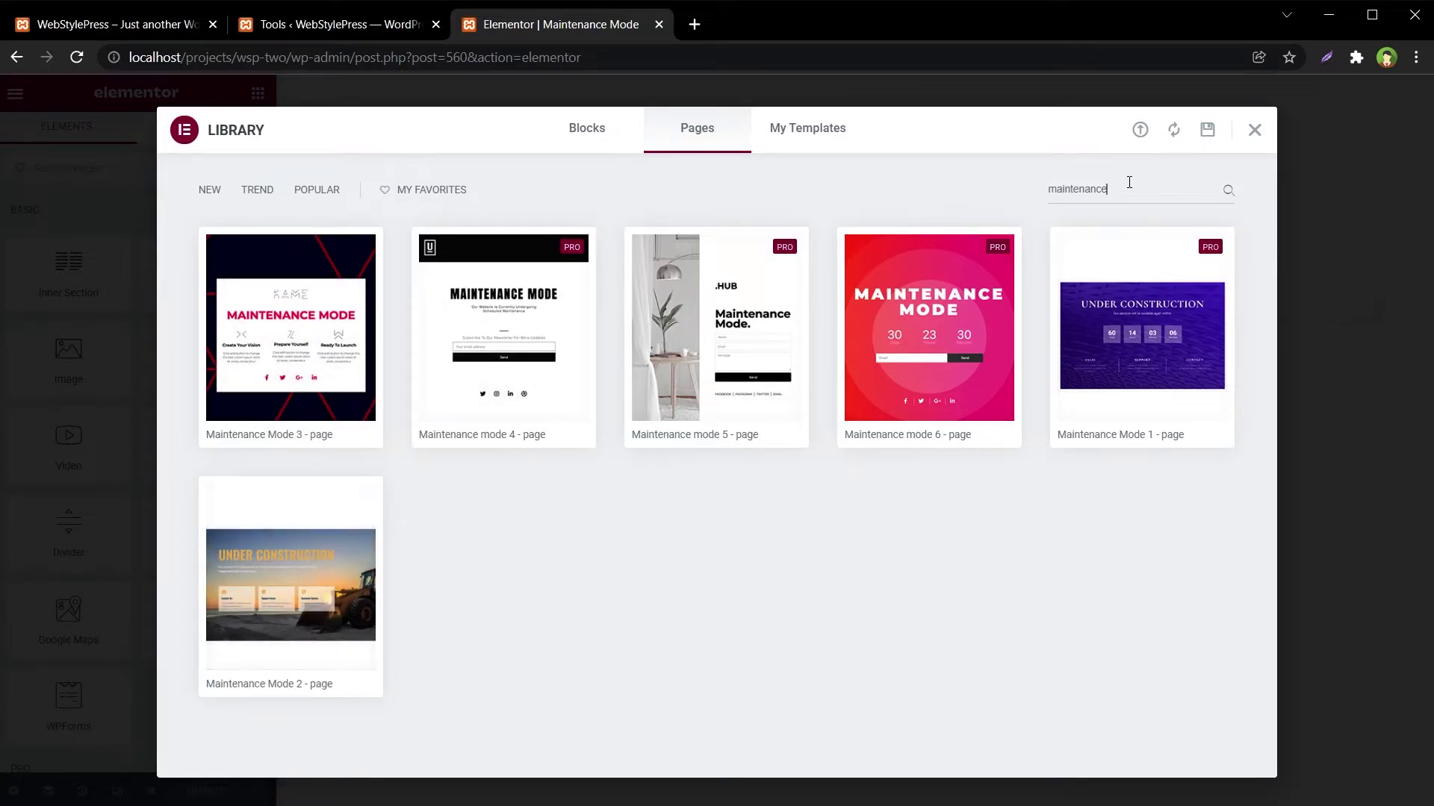
pyautogui.doubleClick(1076, 184)
pyautogui.write('com')
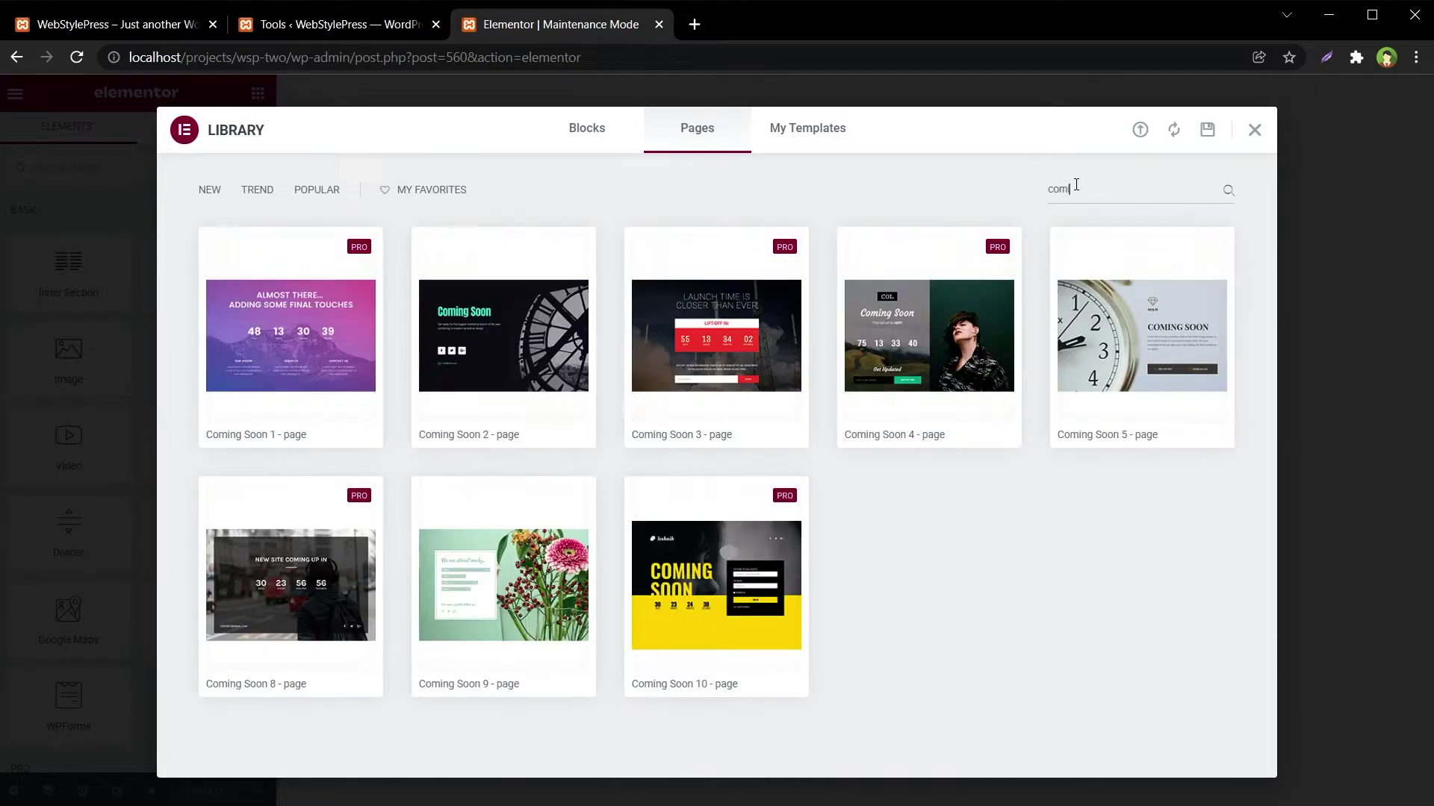
pyautogui.write('ing soon')
pyautogui.moveTo(1105, 336)
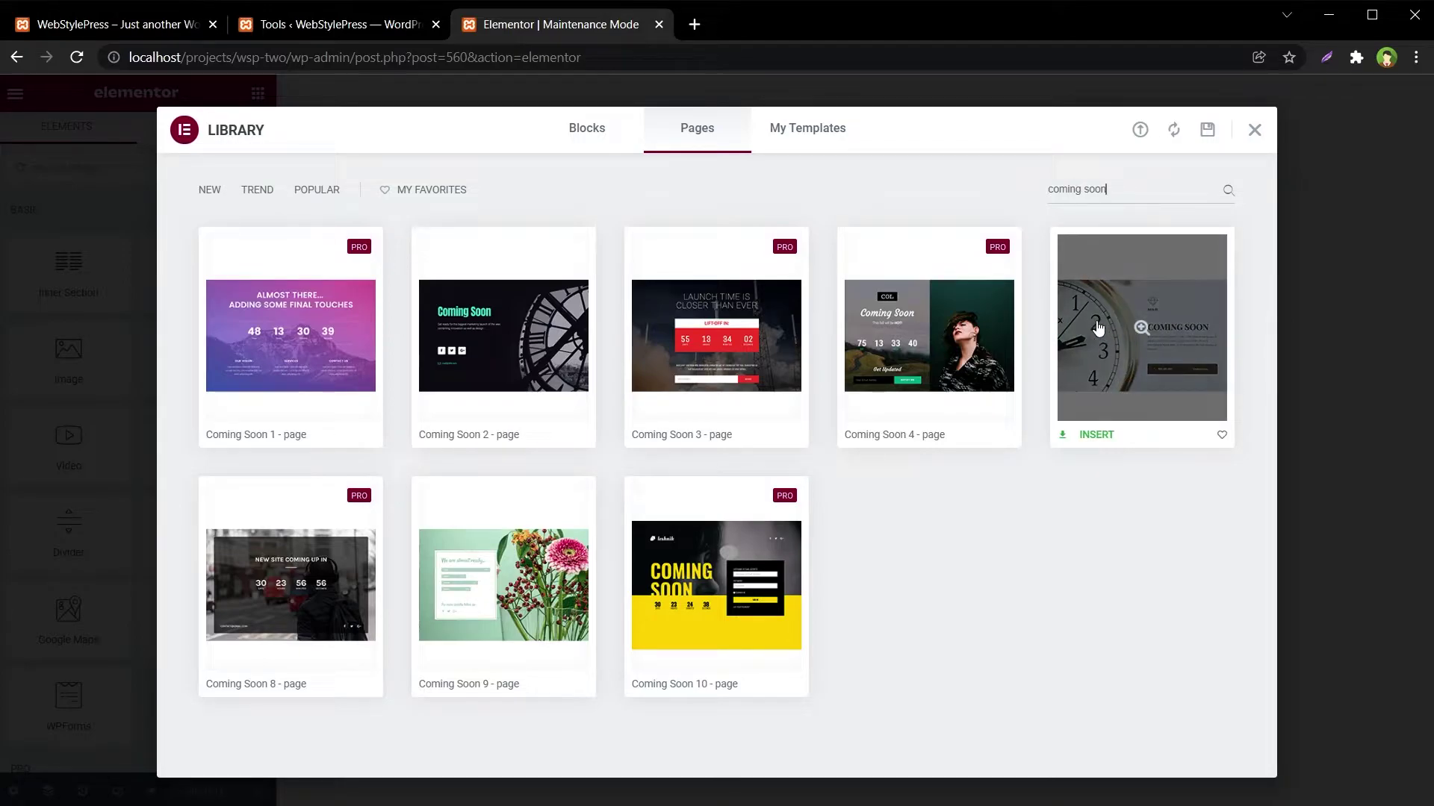
pyautogui.click(1098, 435)
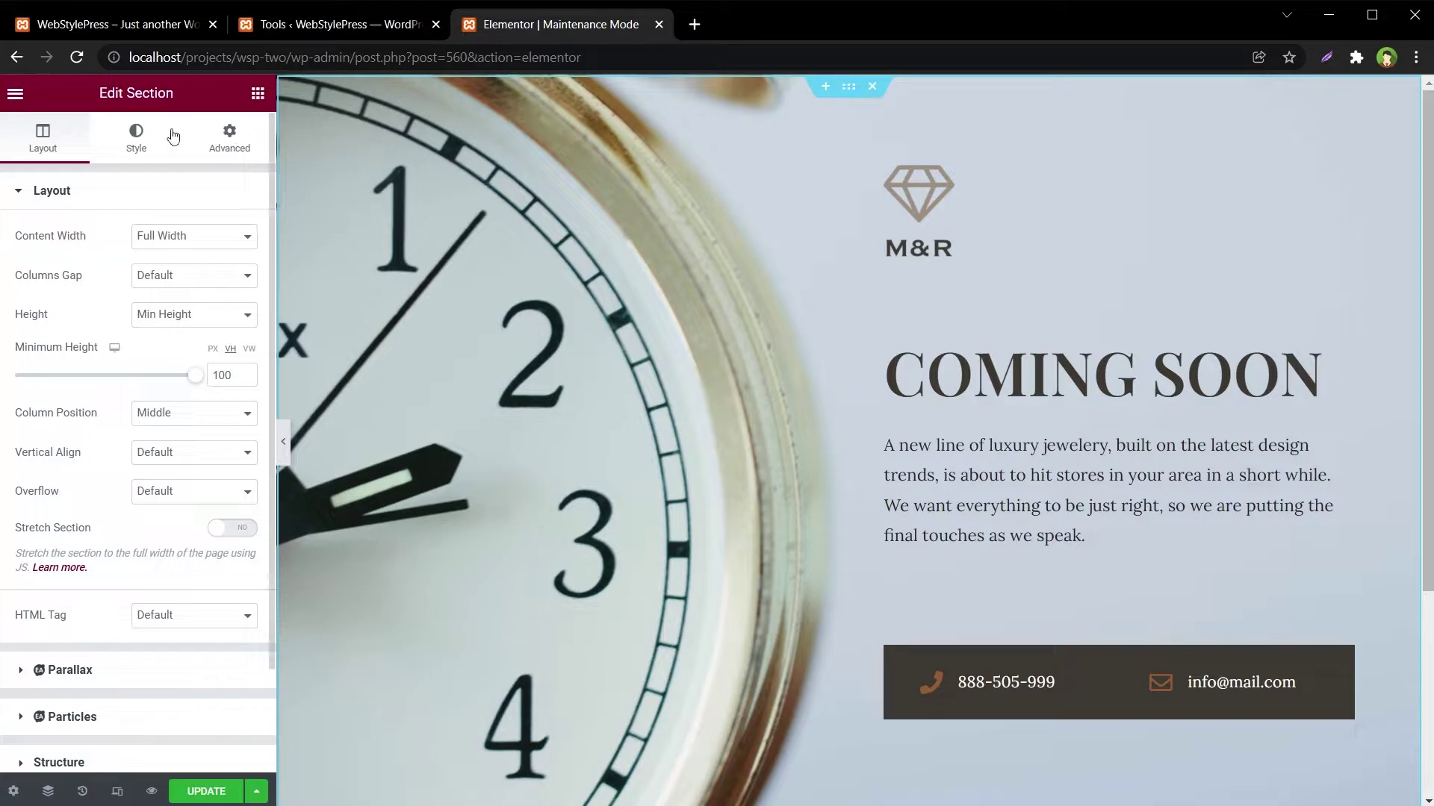
pyautogui.click(137, 134)
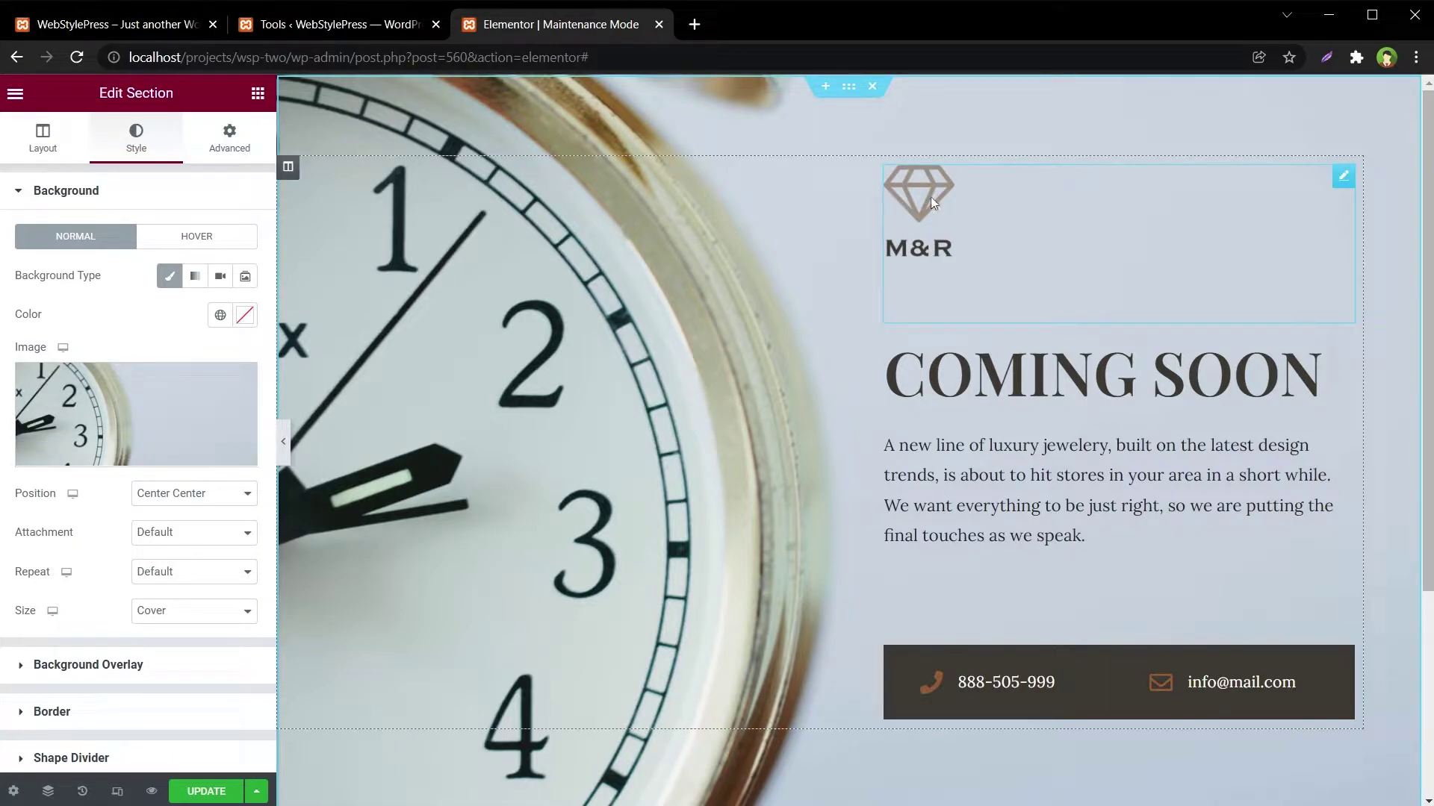
pyautogui.click(1327, 197)
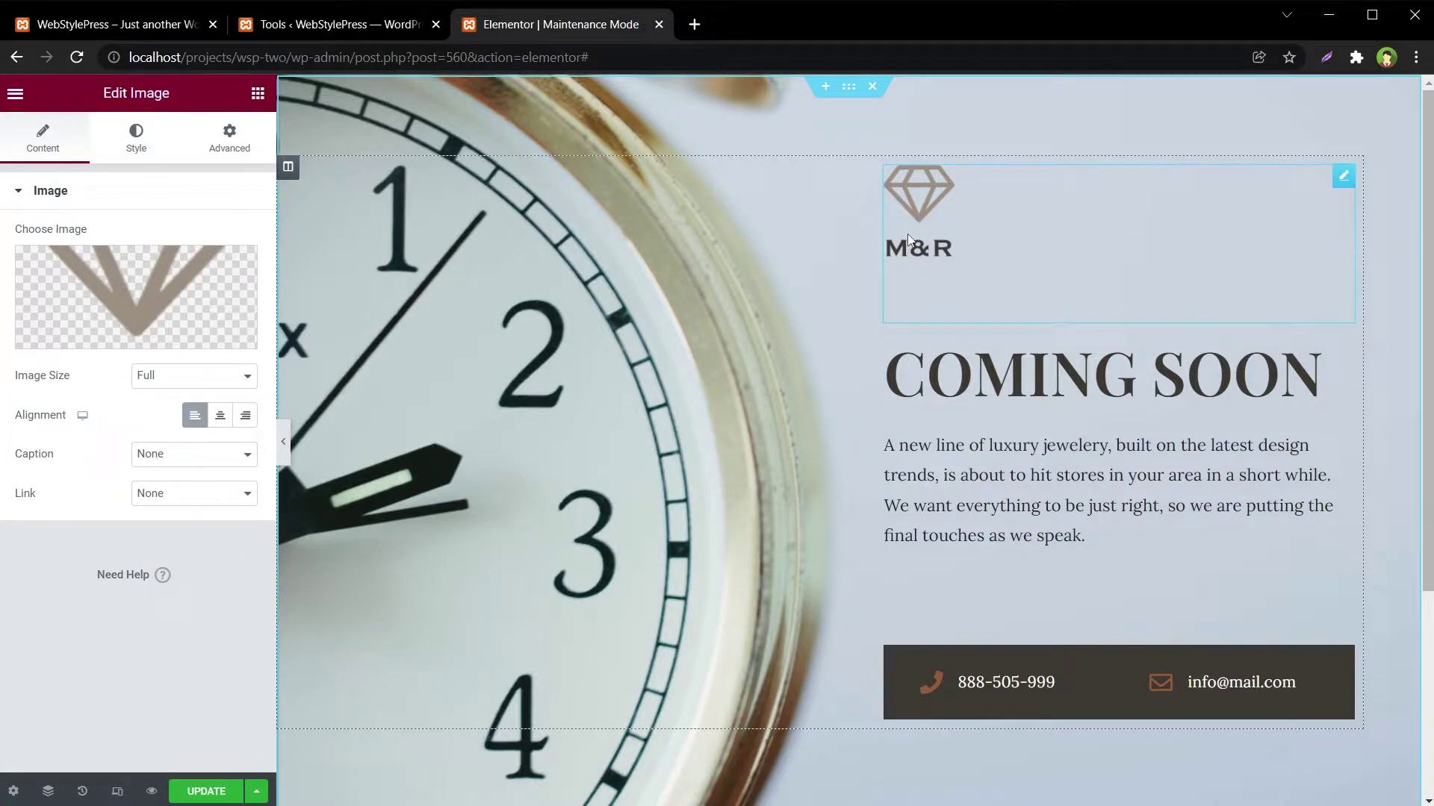
pyautogui.moveTo(142, 295)
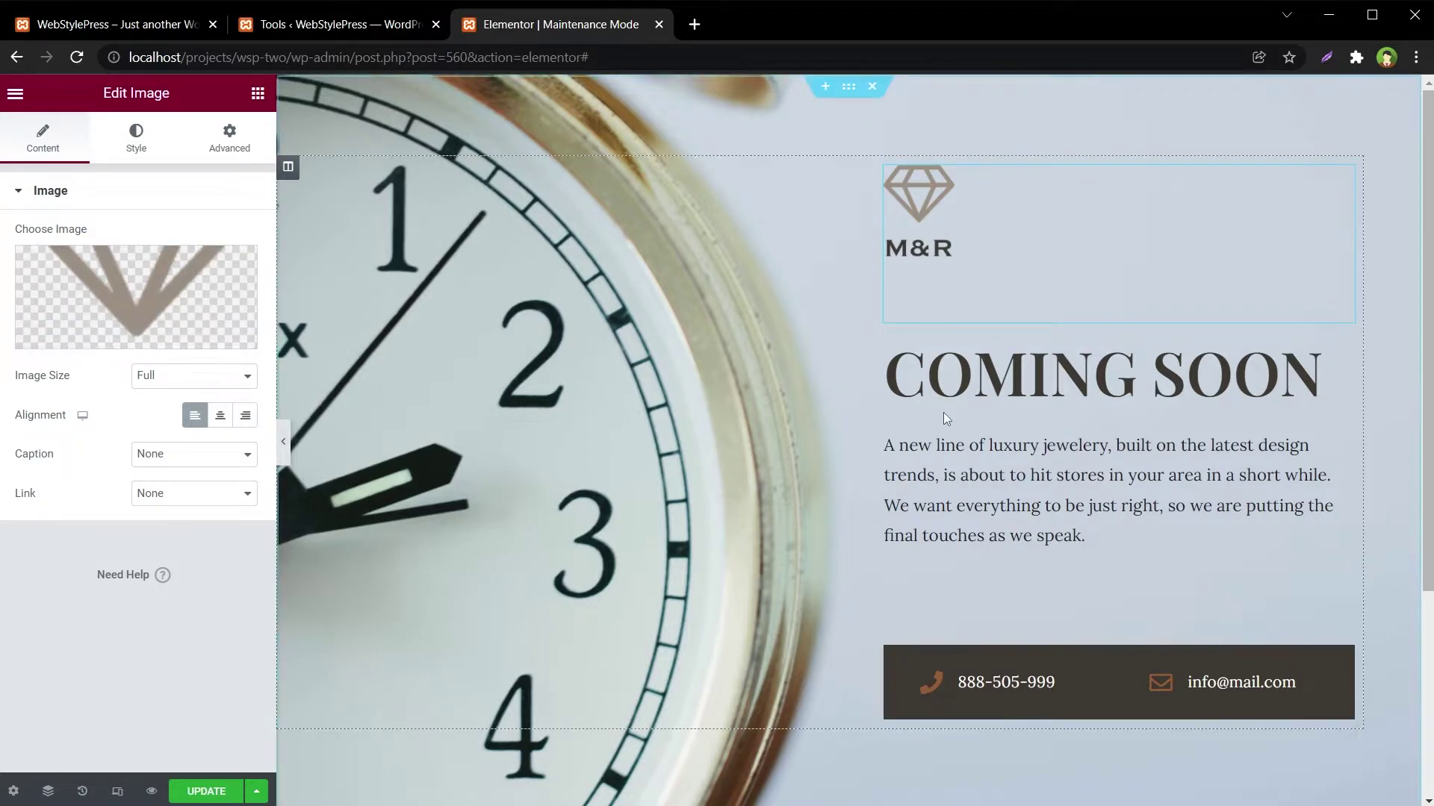
# Inspect the COMING SOON heading text and the paragraph's HTML source
pyautogui.click(1321, 373)
pyautogui.moveTo(131, 277); pyautogui.dragTo(2, 265)
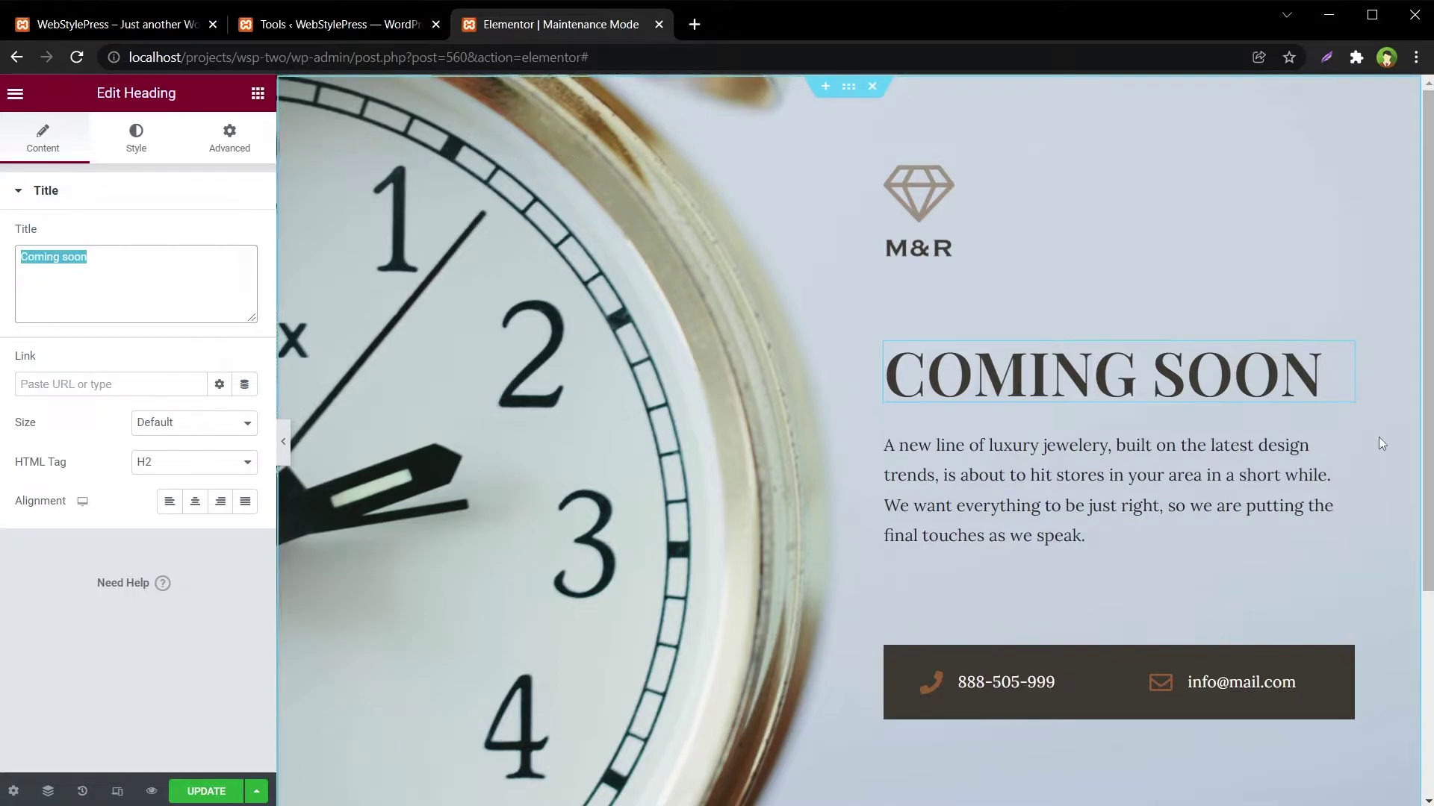
pyautogui.click(1348, 434)
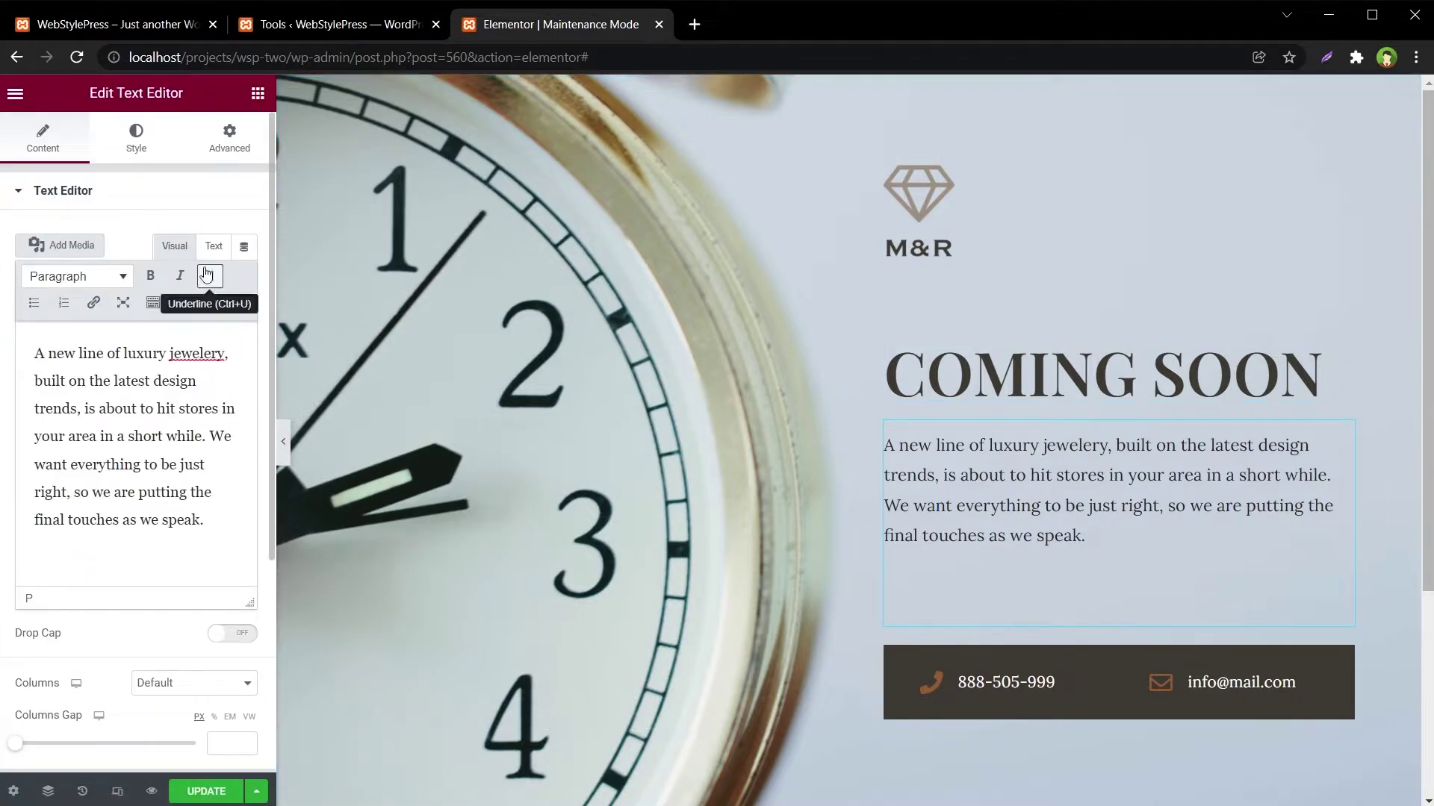
pyautogui.click(214, 246)
pyautogui.moveTo(134, 445); pyautogui.dragTo(25, 312)
pyautogui.click(195, 460)
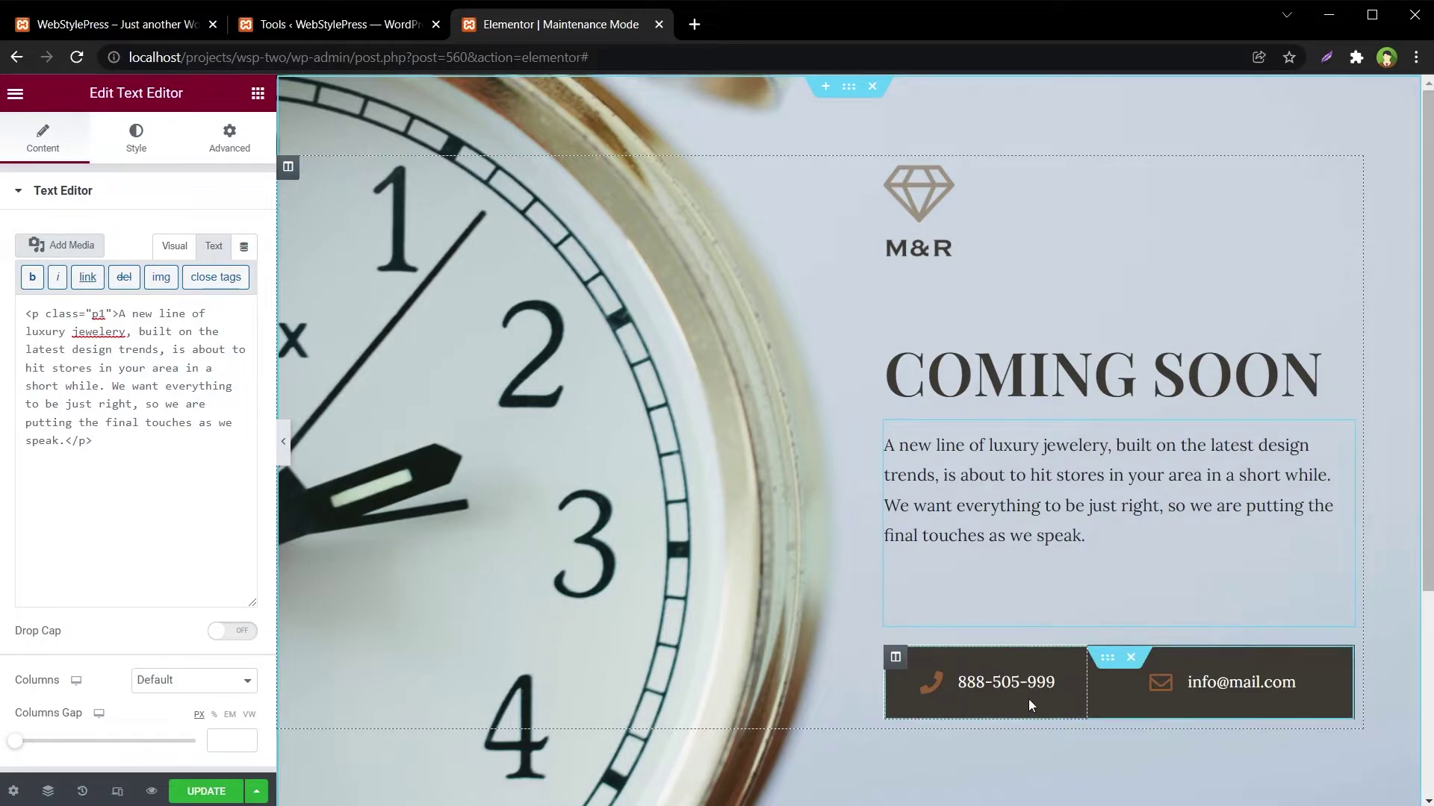
# Review the contact bar's inner section spacing and column background colour settings
pyautogui.click(1182, 687)
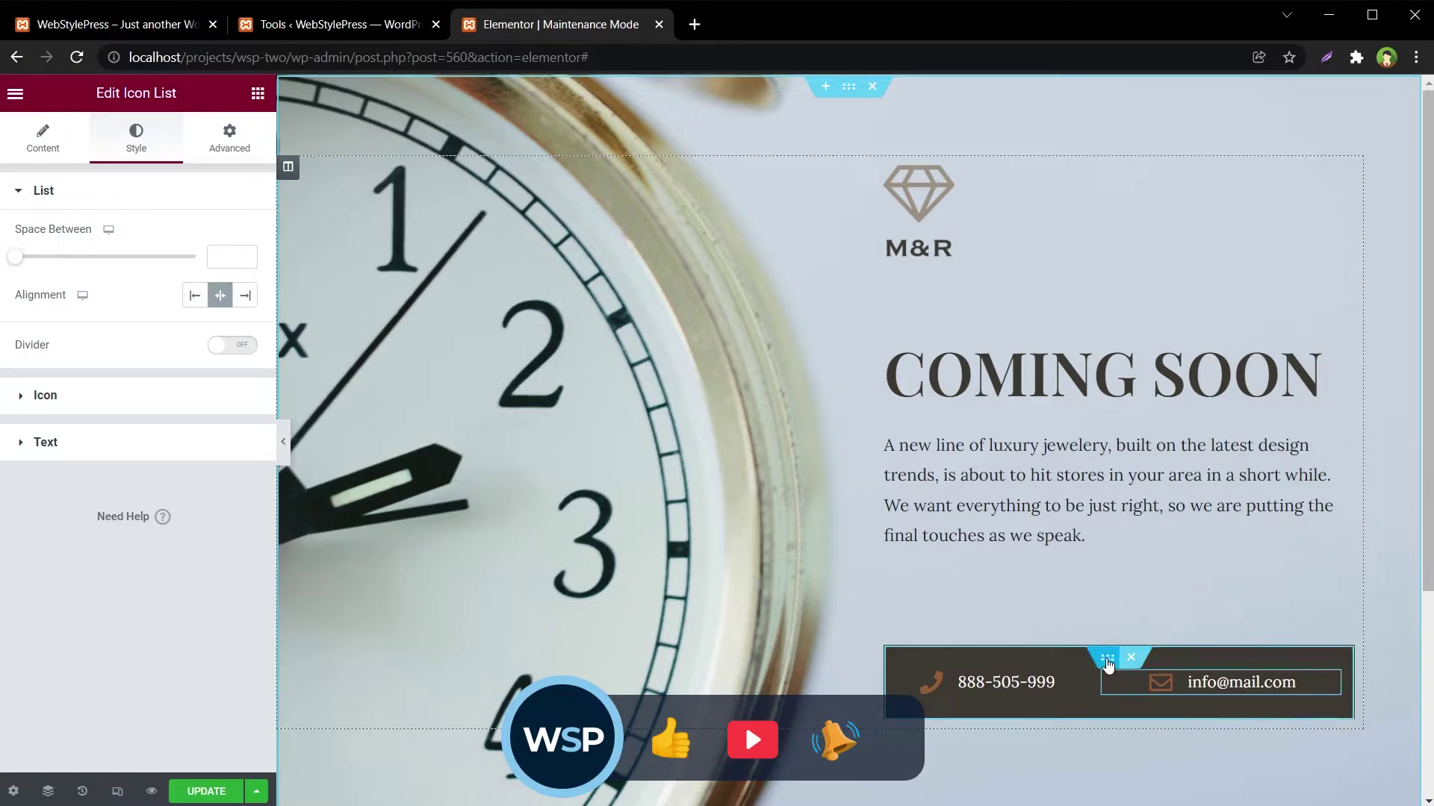
pyautogui.click(1108, 658)
pyautogui.click(139, 148)
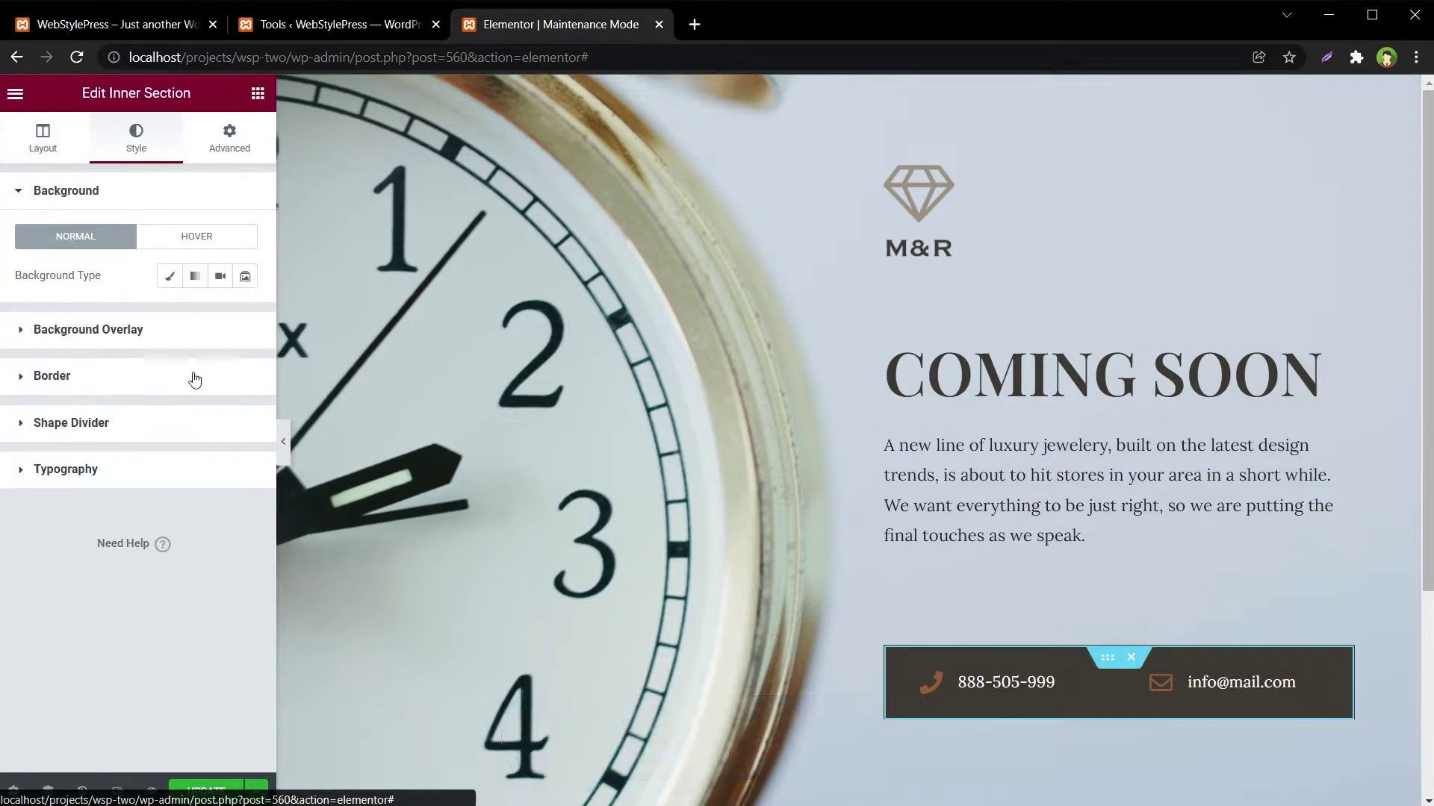
pyautogui.click(228, 138)
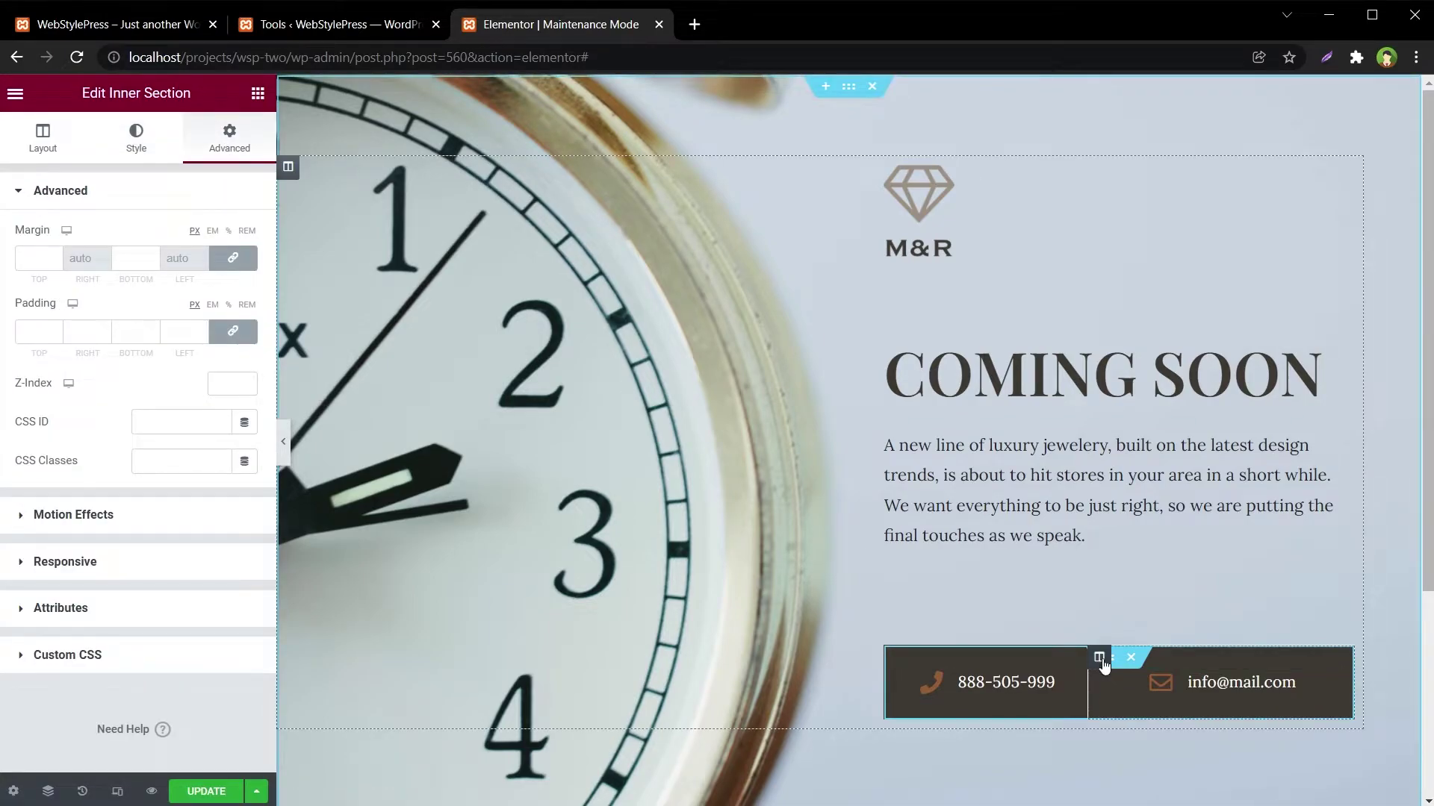
pyautogui.click(1099, 659)
pyautogui.click(136, 138)
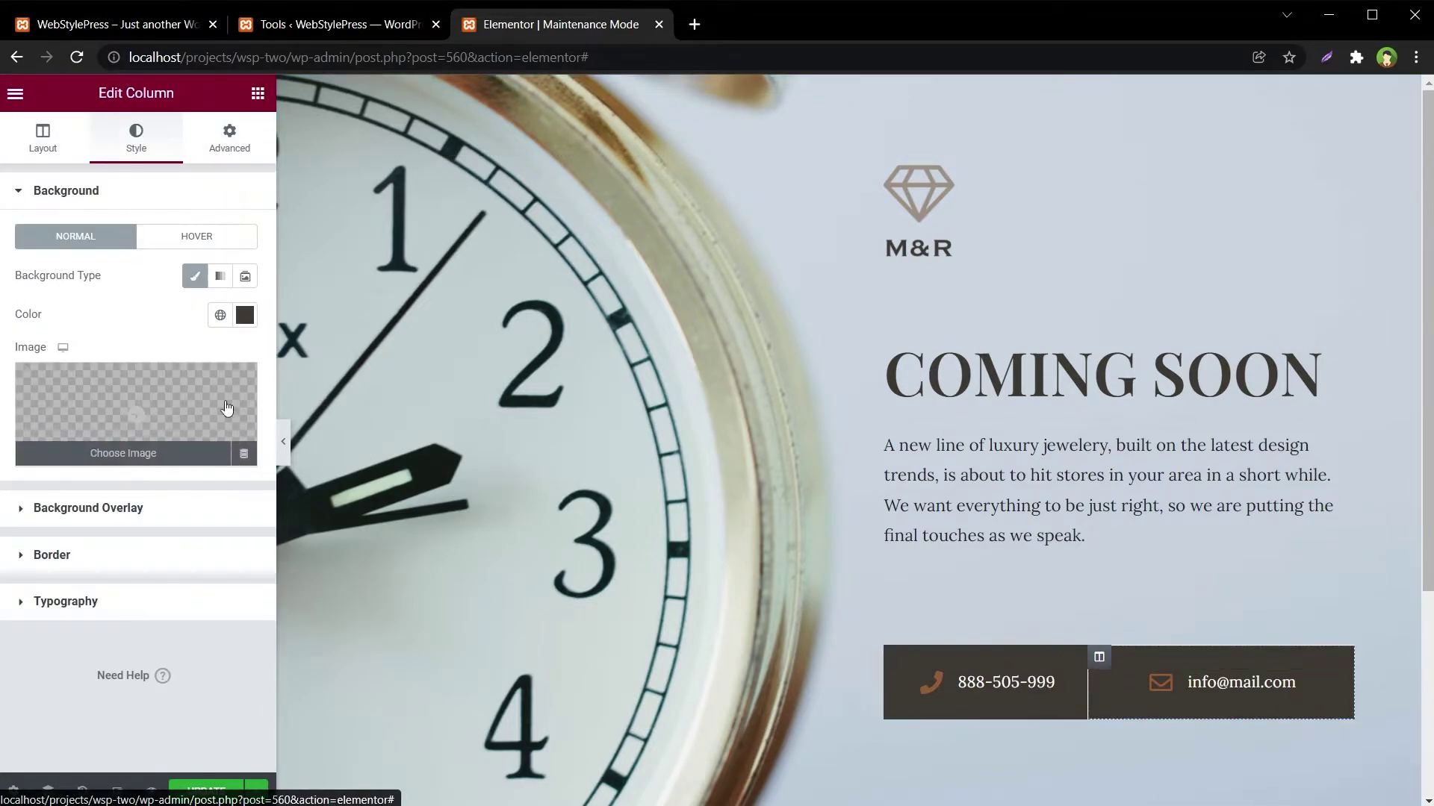
pyautogui.click(245, 317)
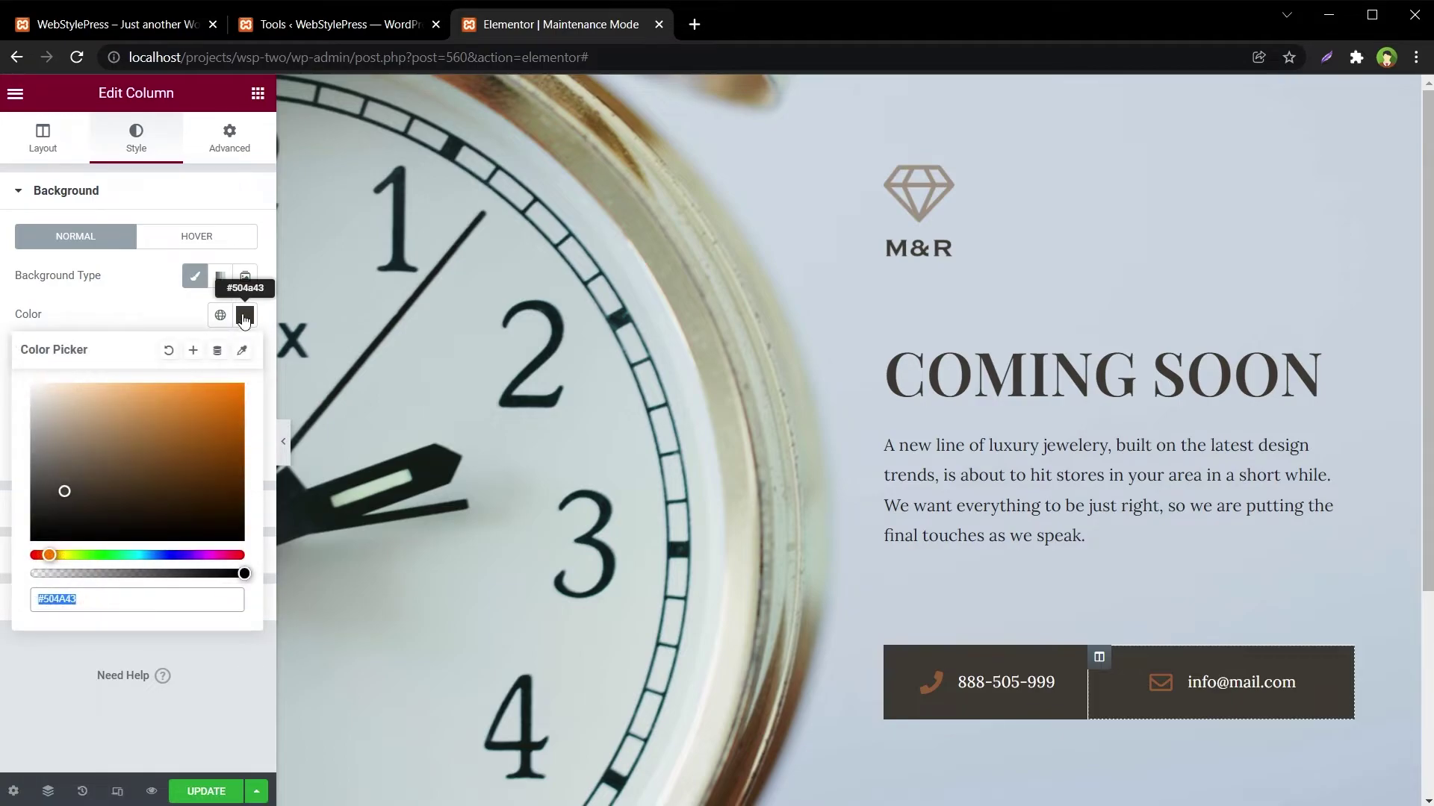
pyautogui.press('Escape')
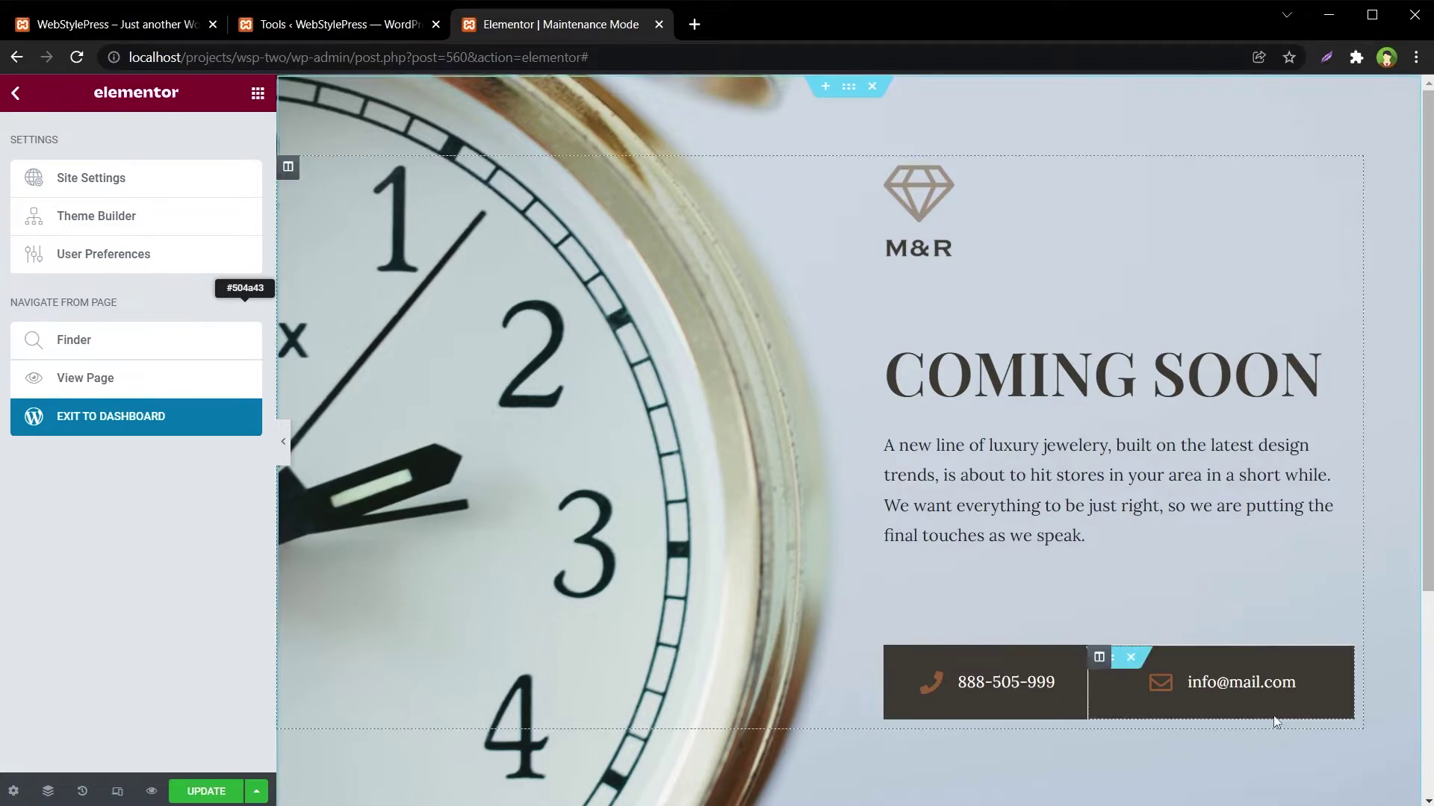
# Replace 'mail' with 'example' in the contact bar's e-mail address
pyautogui.click(1226, 677)
pyautogui.doubleClick(1240, 683)
pyautogui.write('example')
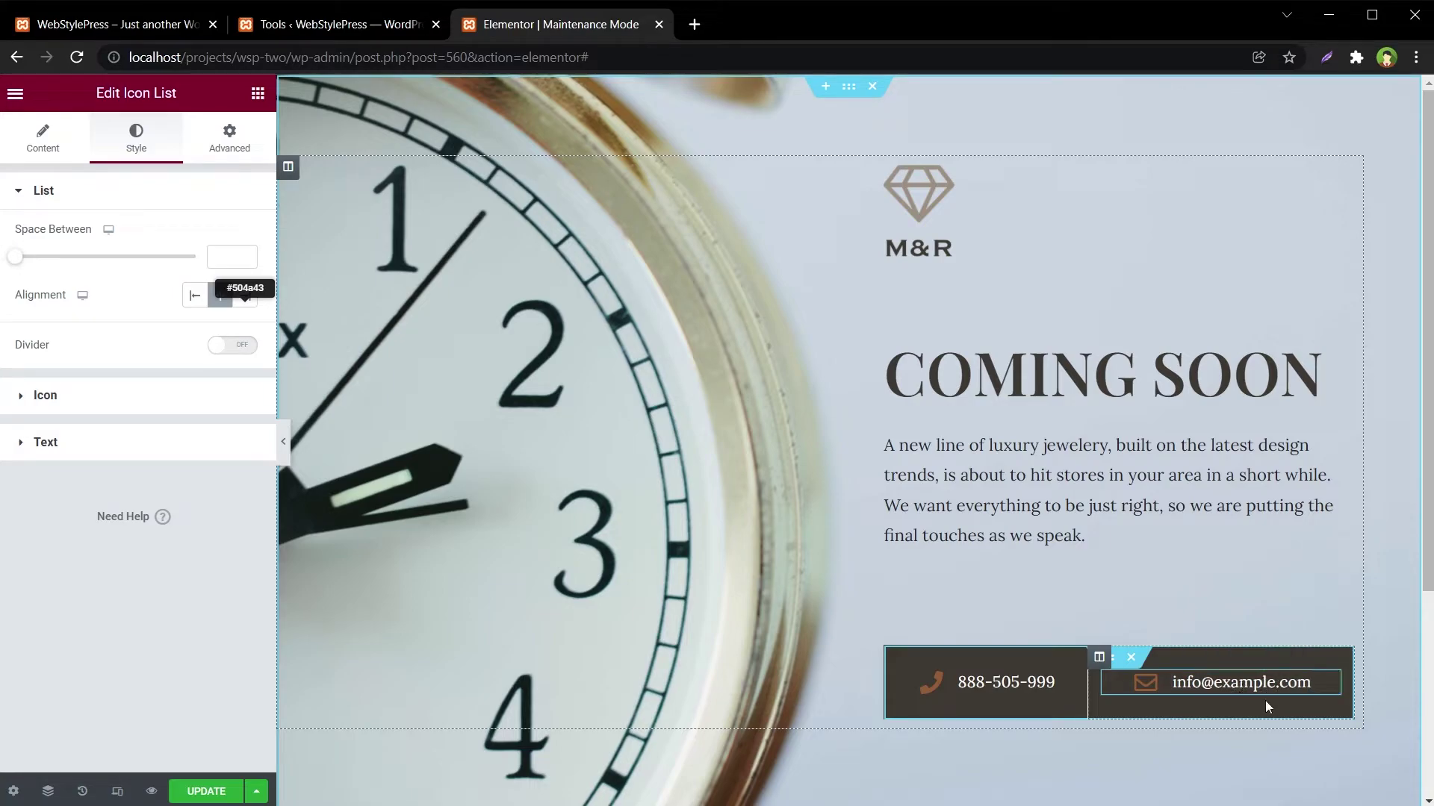
pyautogui.click(526, 414)
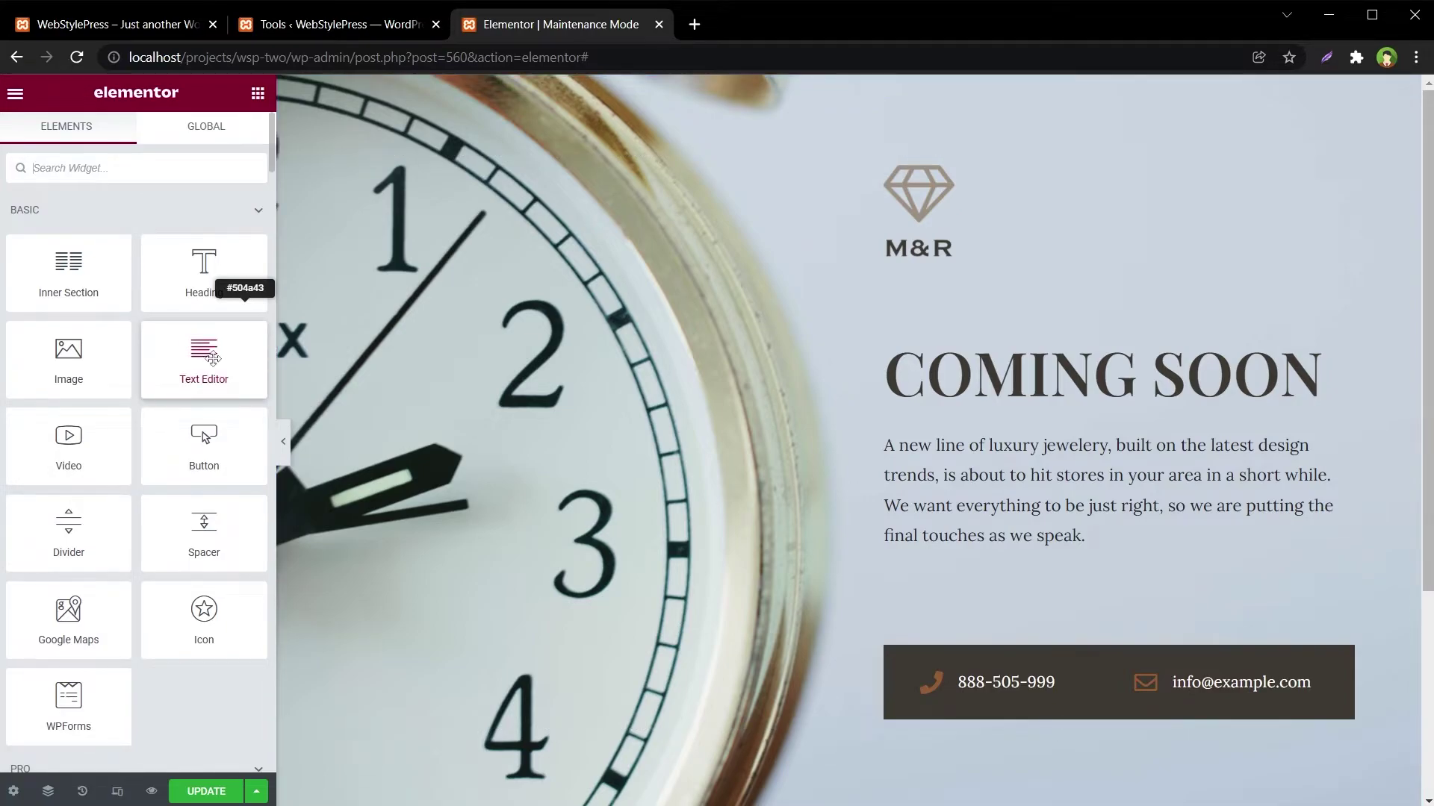
# Add a trial Text Editor block above the contact bar, undo it, and save the page
pyautogui.moveTo(217, 353); pyautogui.dragTo(1139, 620)
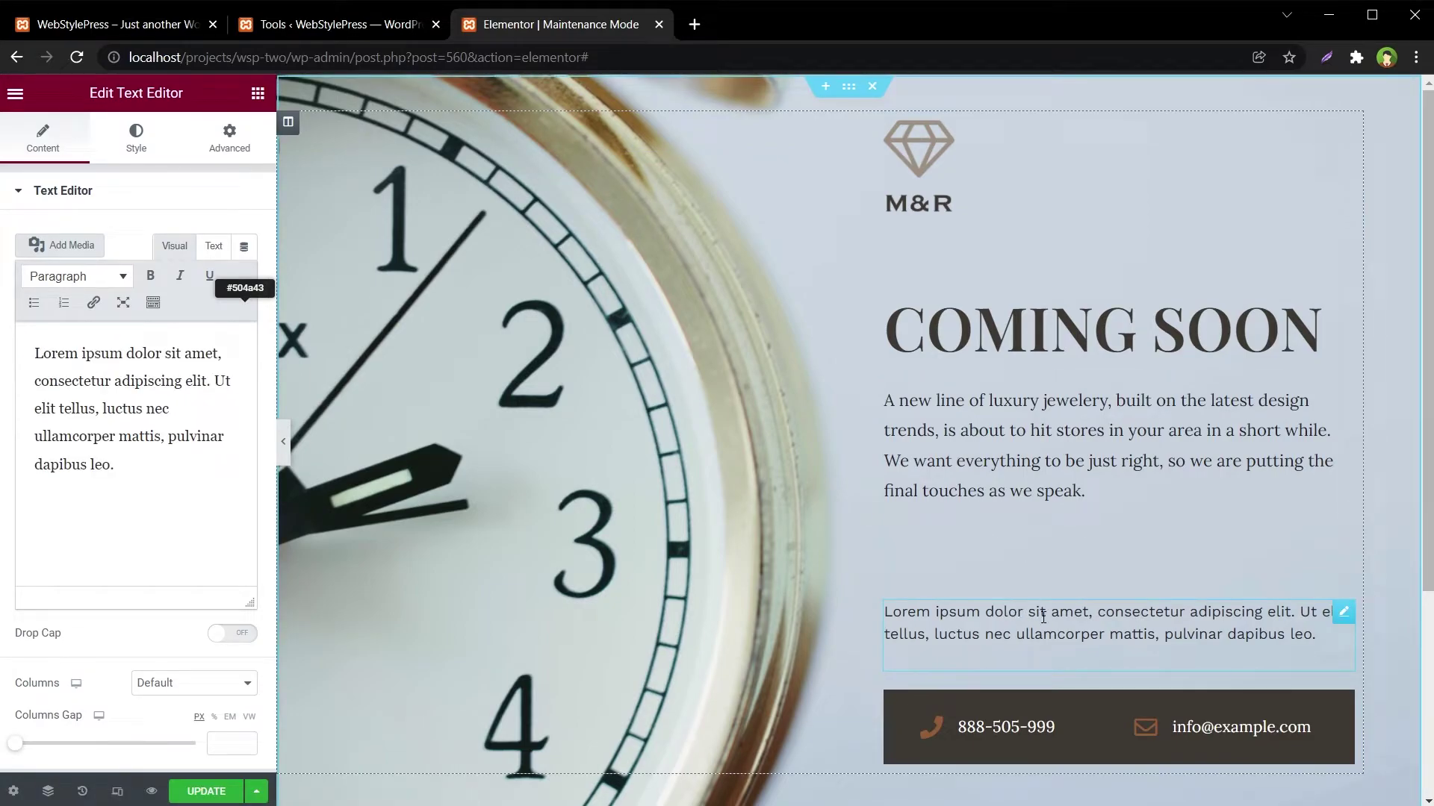
pyautogui.click(1043, 618)
pyautogui.hotkey('ctrl', 'z')
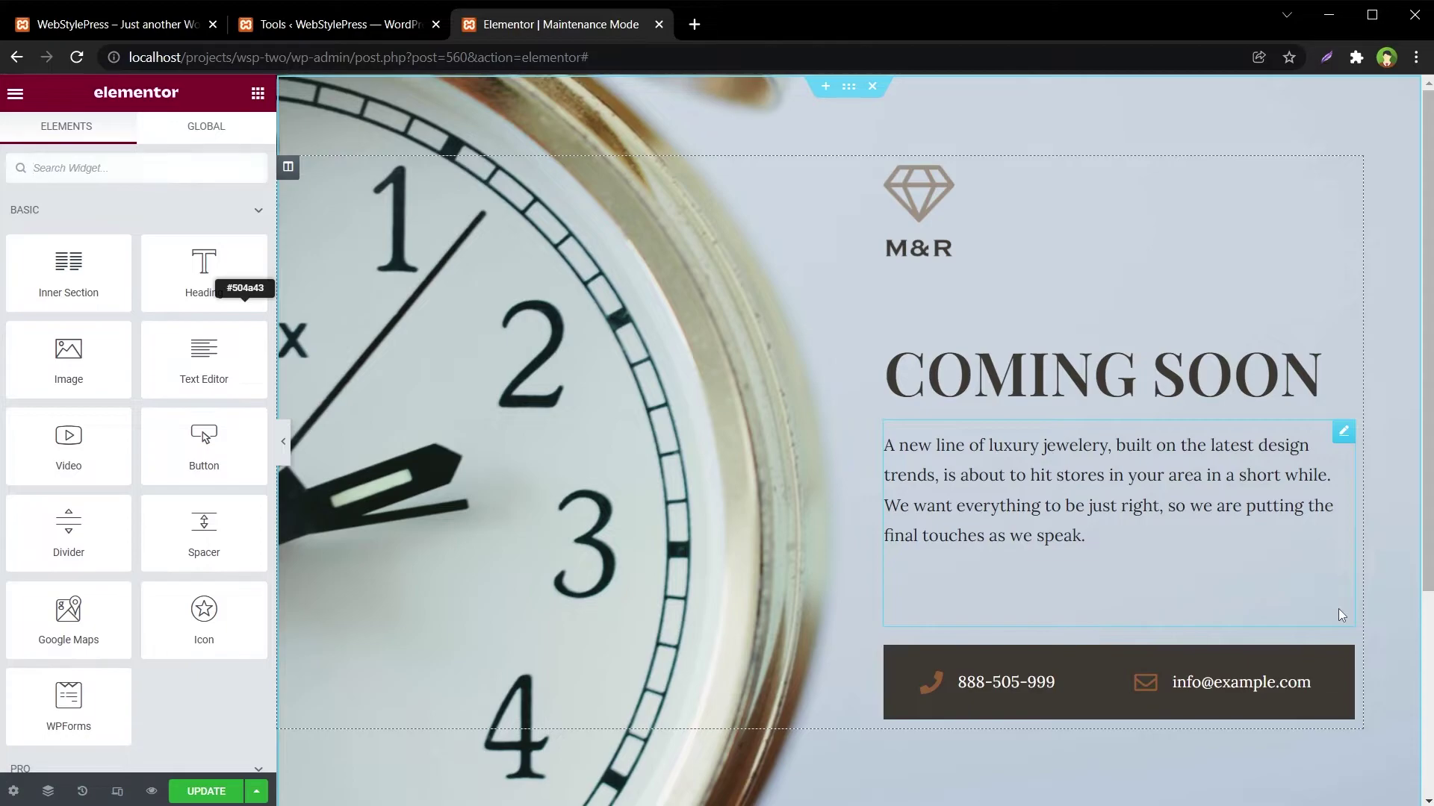
pyautogui.click(206, 791)
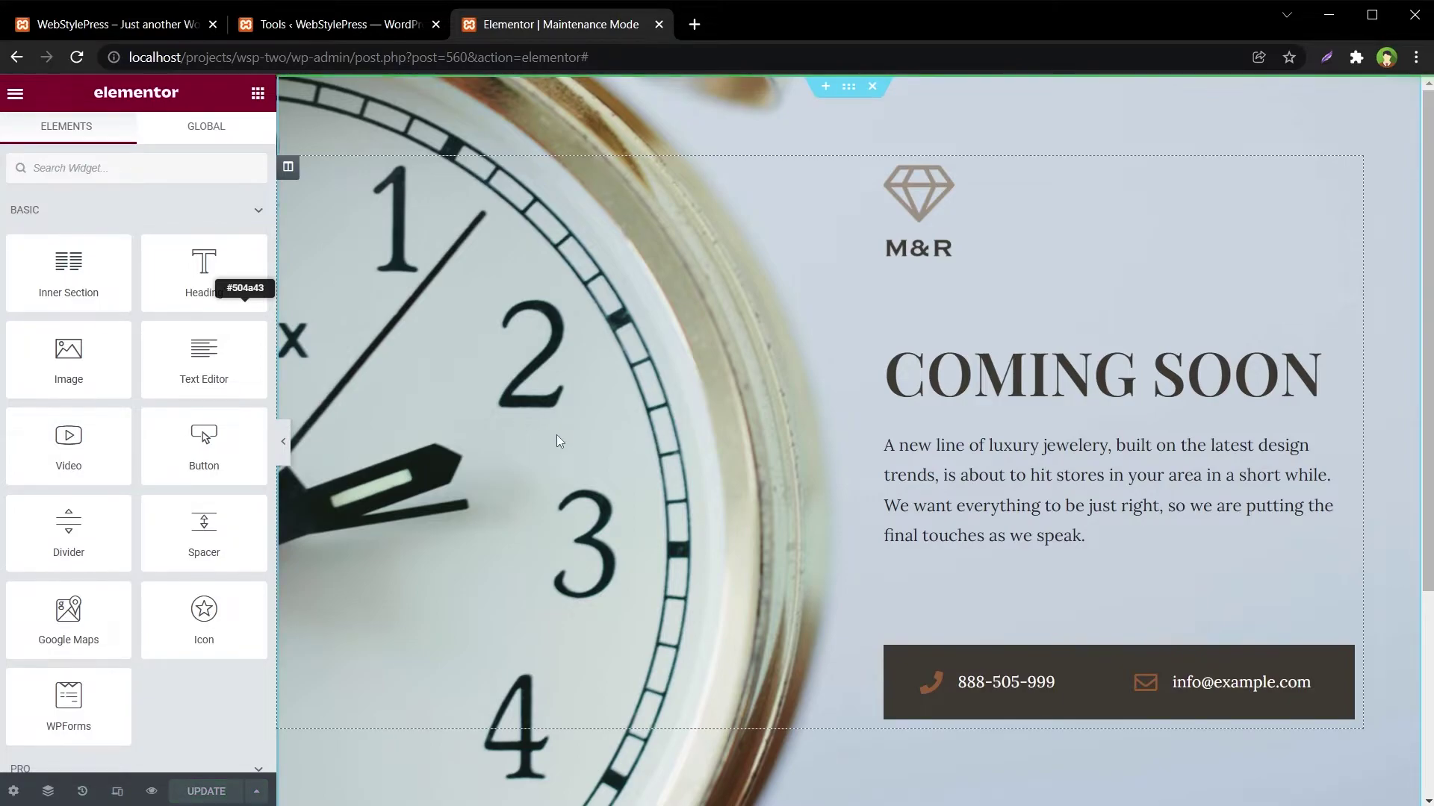
# Return to the Tools tab, reload it, and reopen the Maintenance Mode settings
pyautogui.hotkey('ctrl', 'shift', 'Tab')
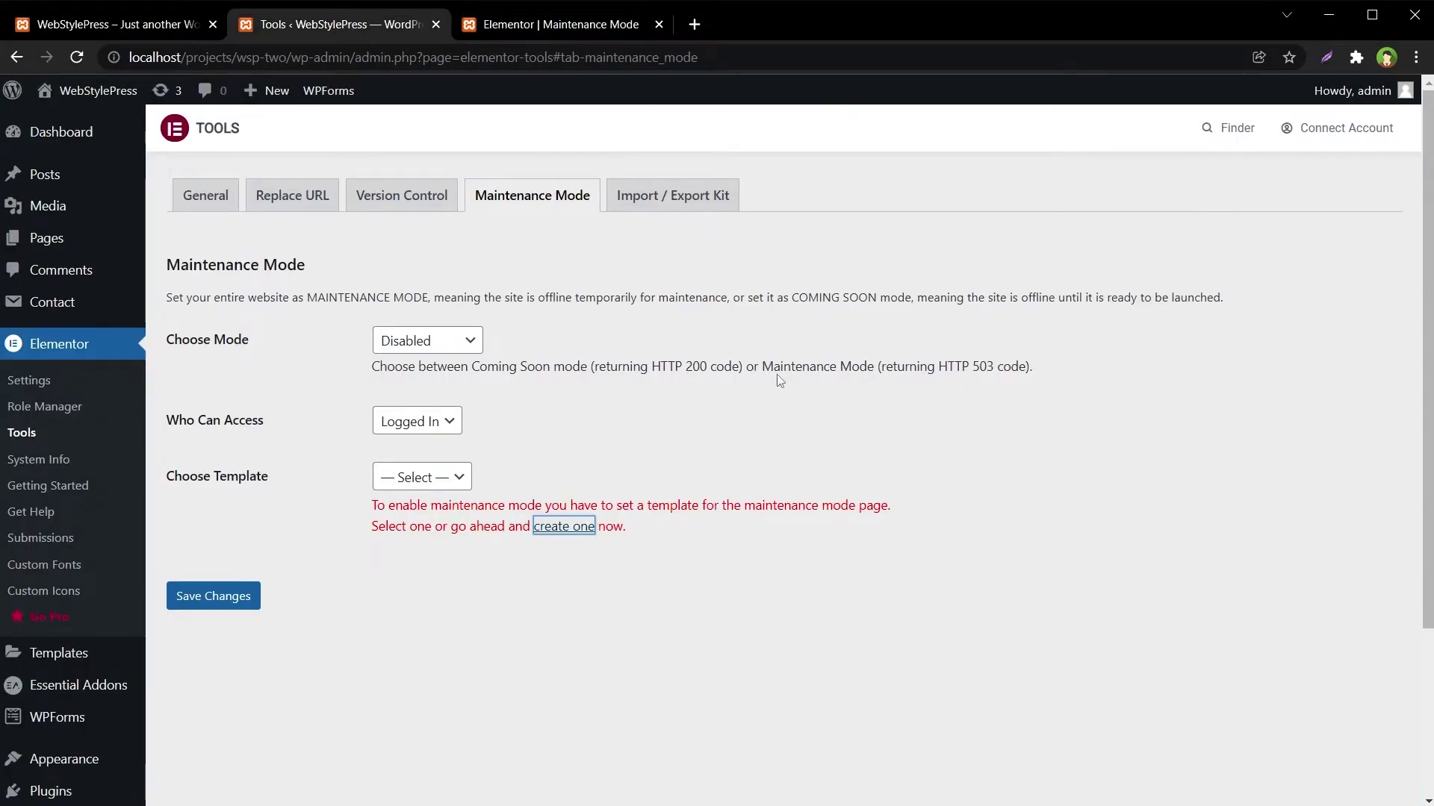
pyautogui.rightClick(822, 381)
pyautogui.click(885, 439)
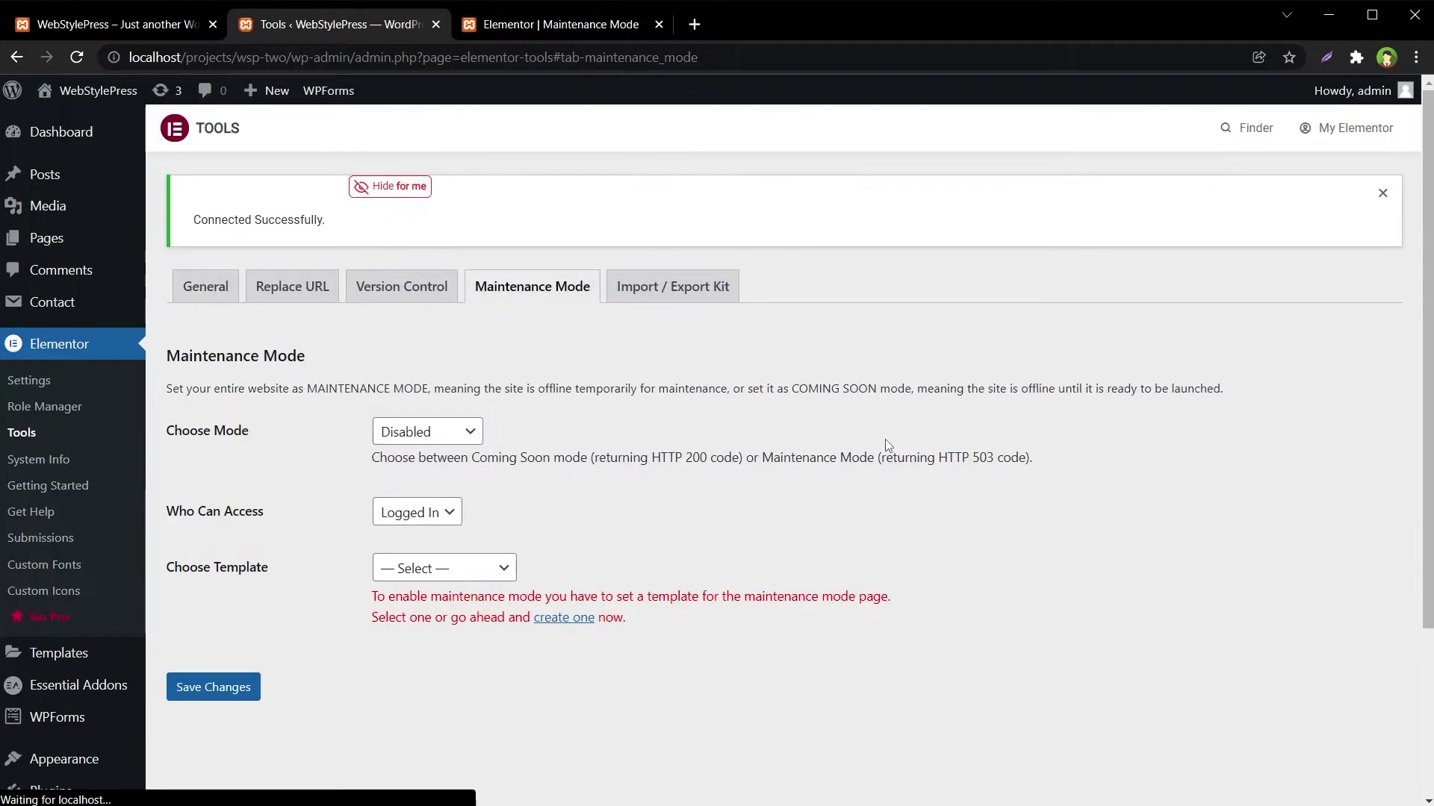
pyautogui.click(520, 296)
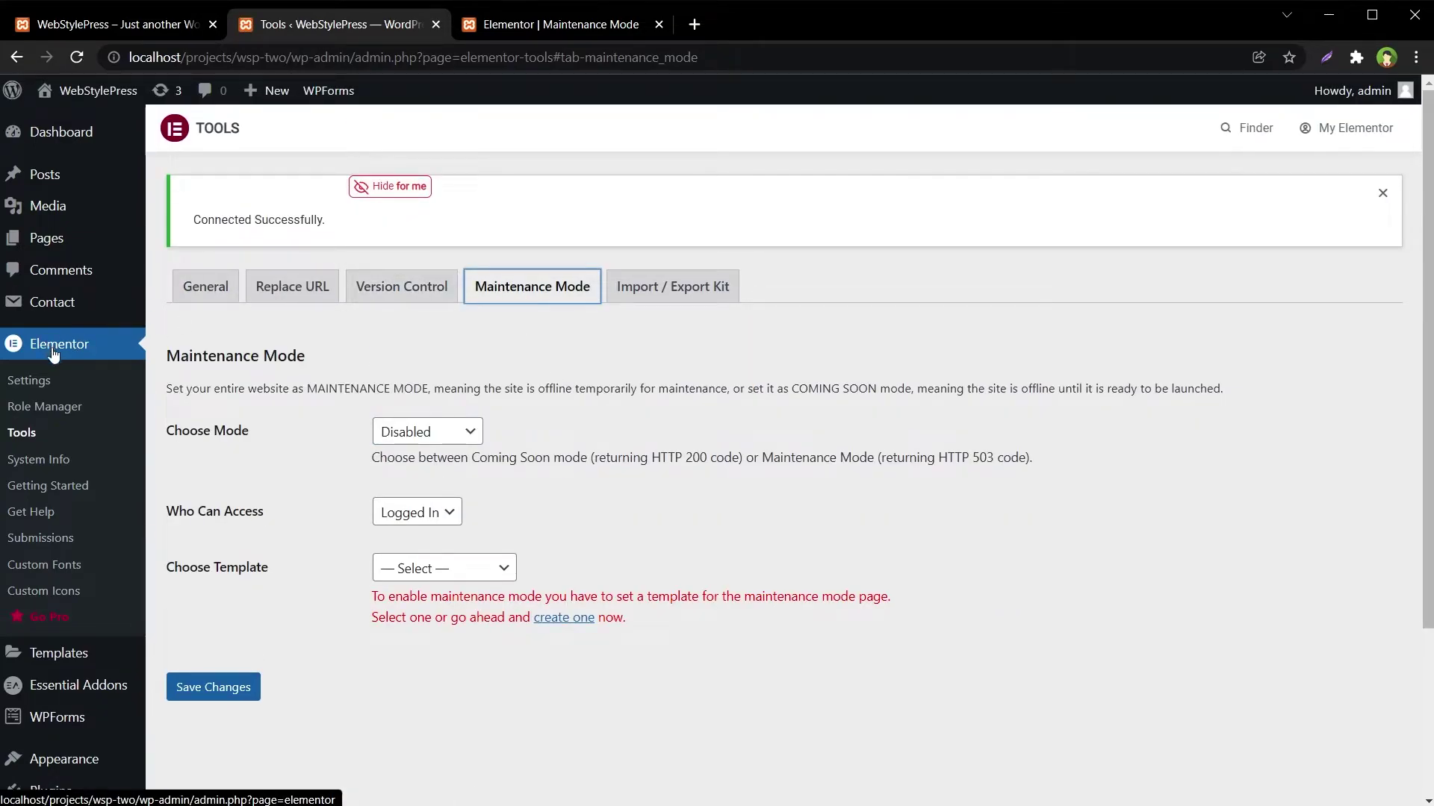
# Set mode to Coming Soon, Custom access with Administrator, and the Maintenance Mode template
pyautogui.click(459, 433)
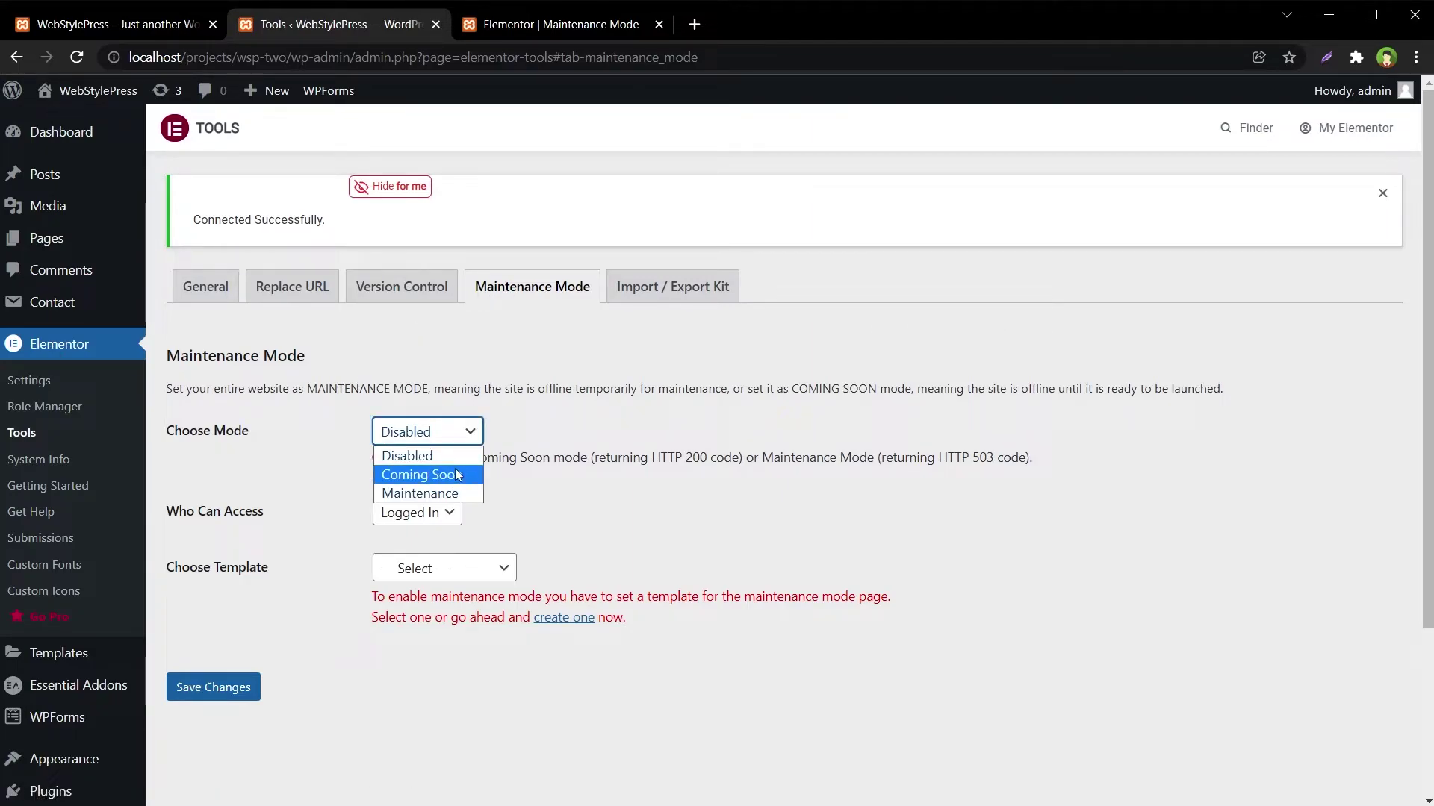
pyautogui.click(459, 478)
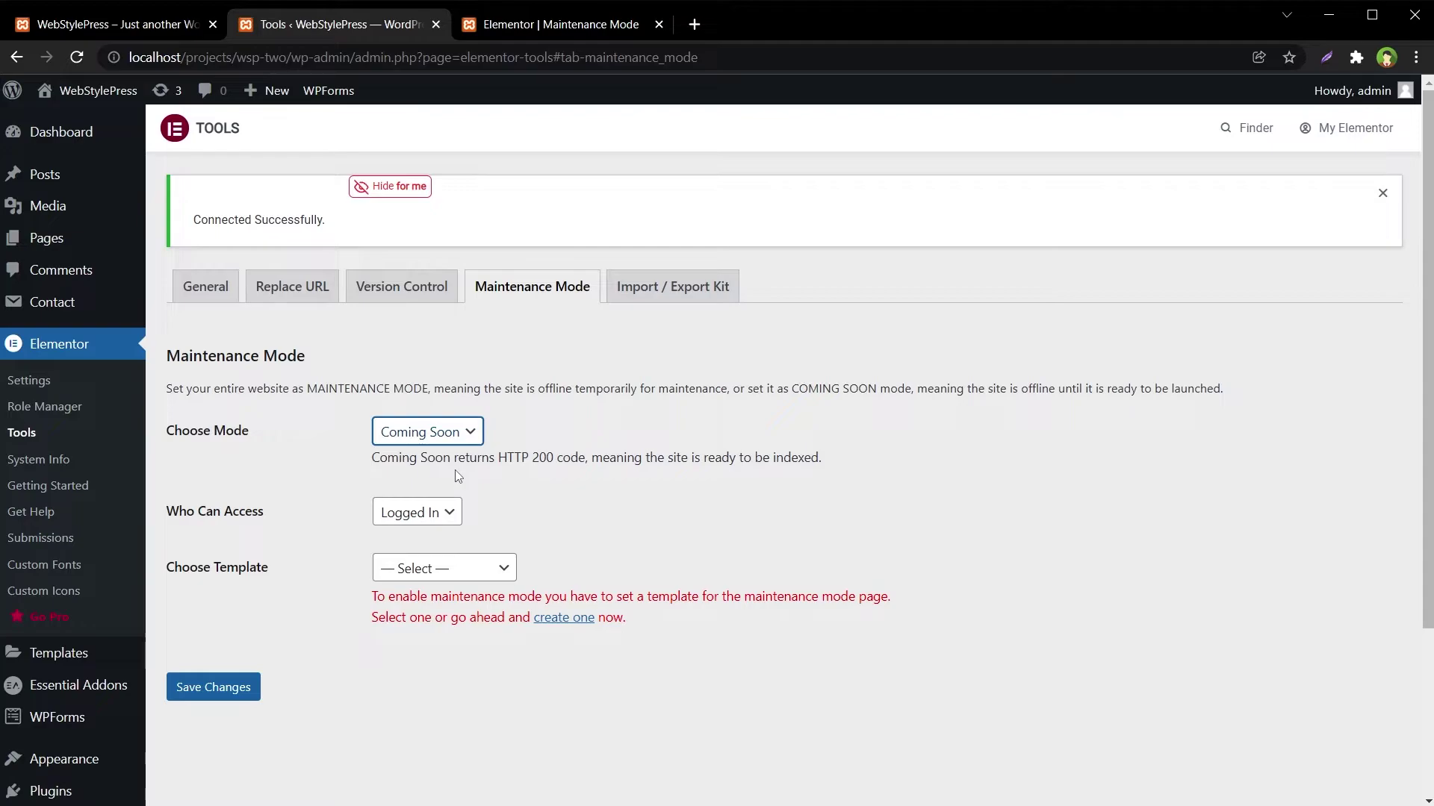
pyautogui.click(454, 513)
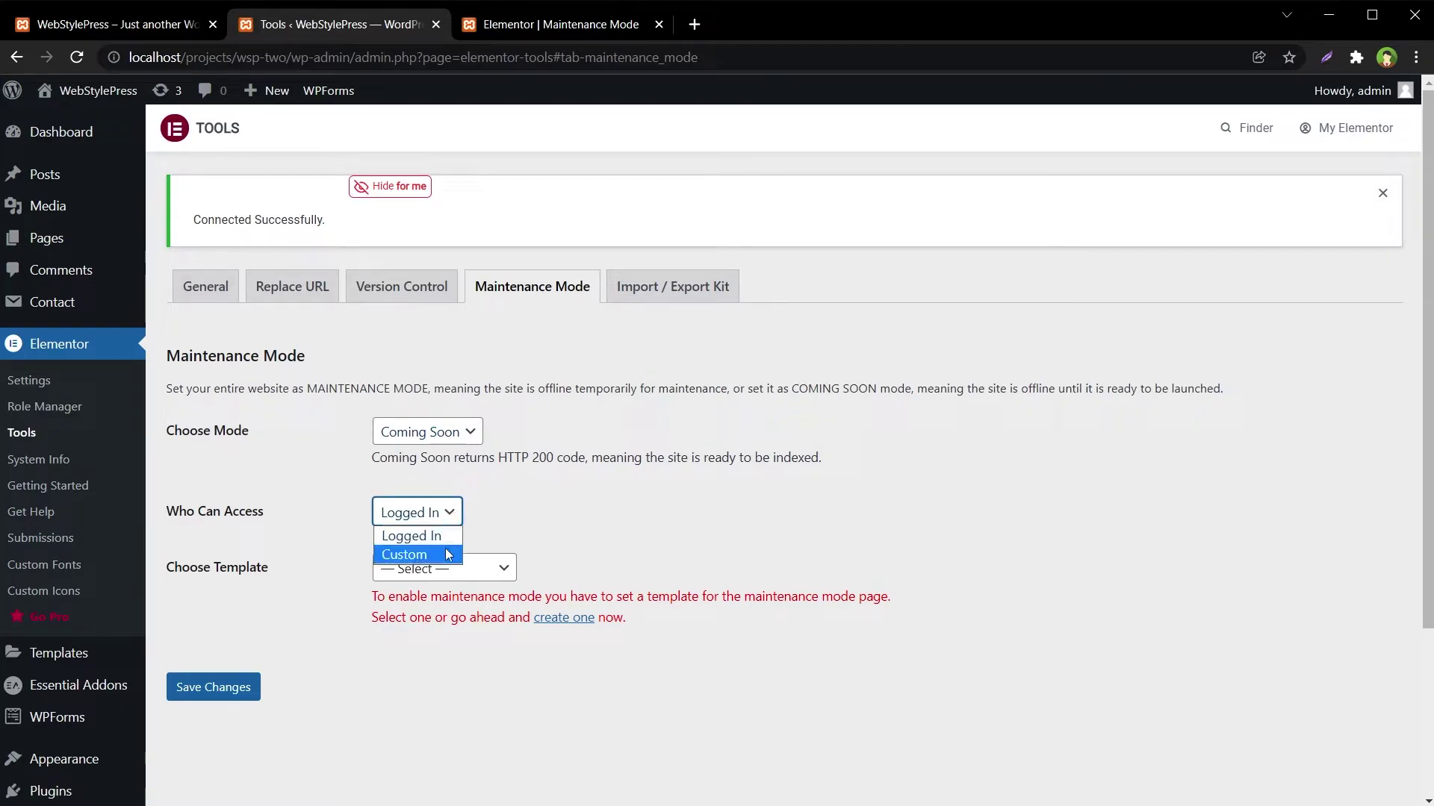
pyautogui.click(407, 554)
pyautogui.click(414, 565)
pyautogui.scroll(-2, 627, 594)
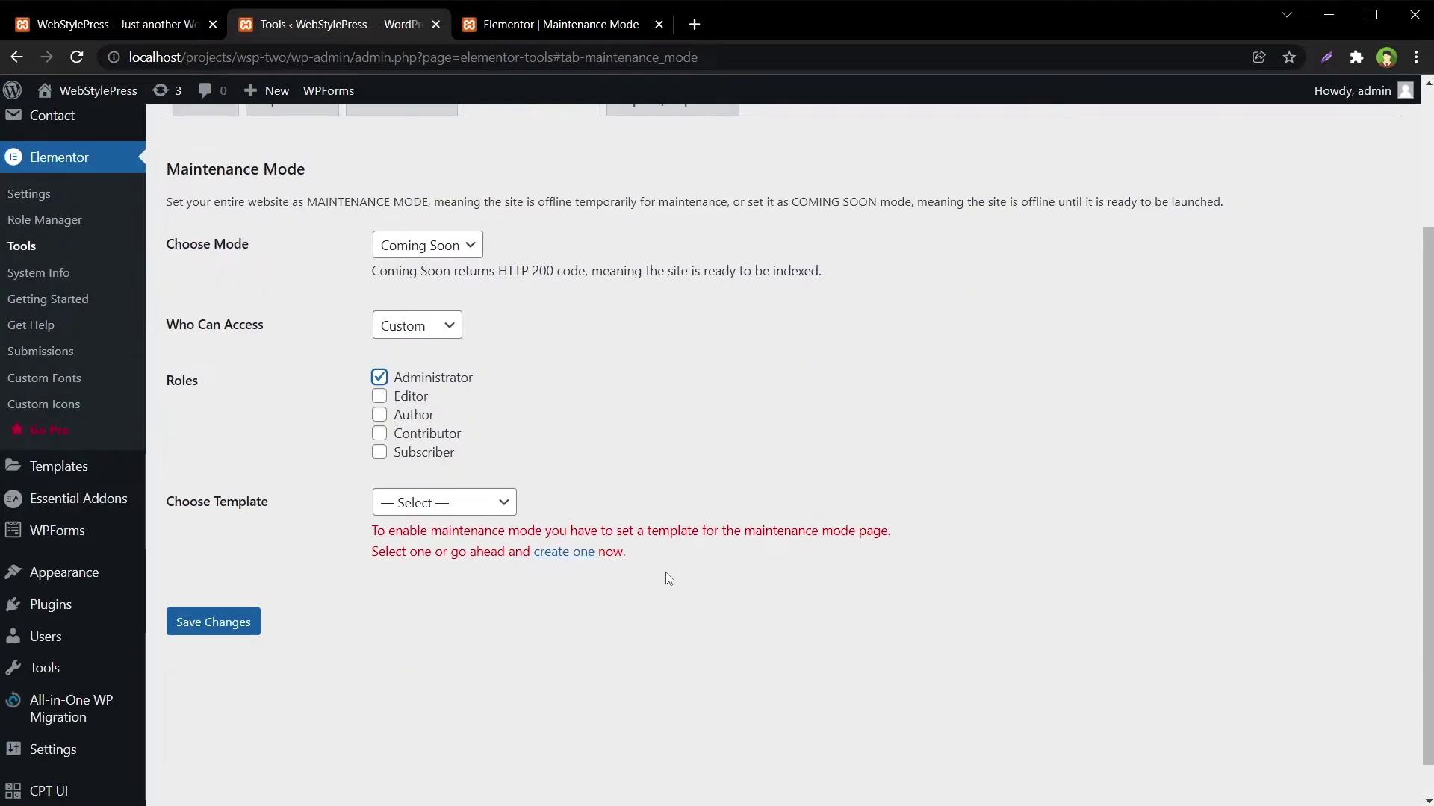
pyautogui.click(469, 502)
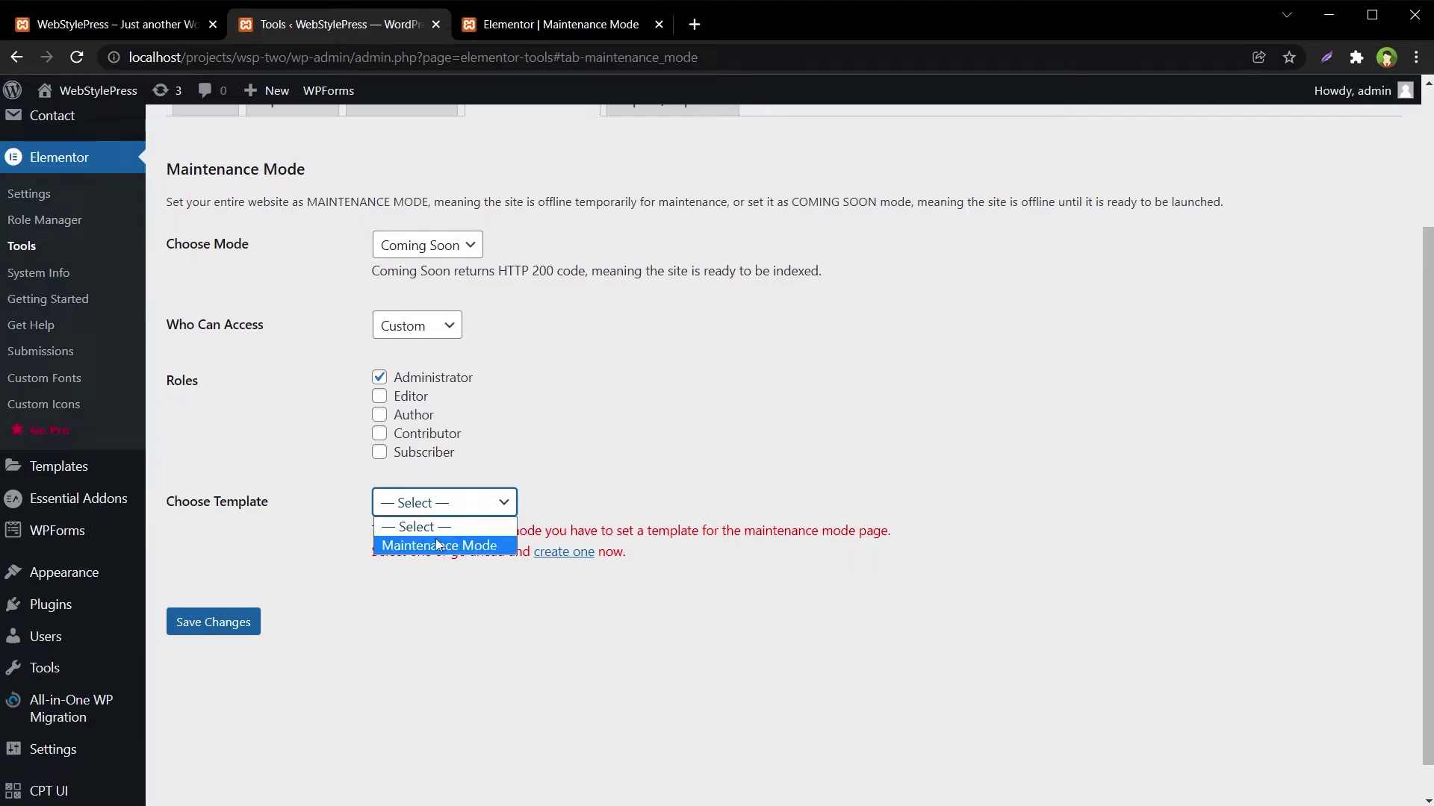
pyautogui.click(459, 548)
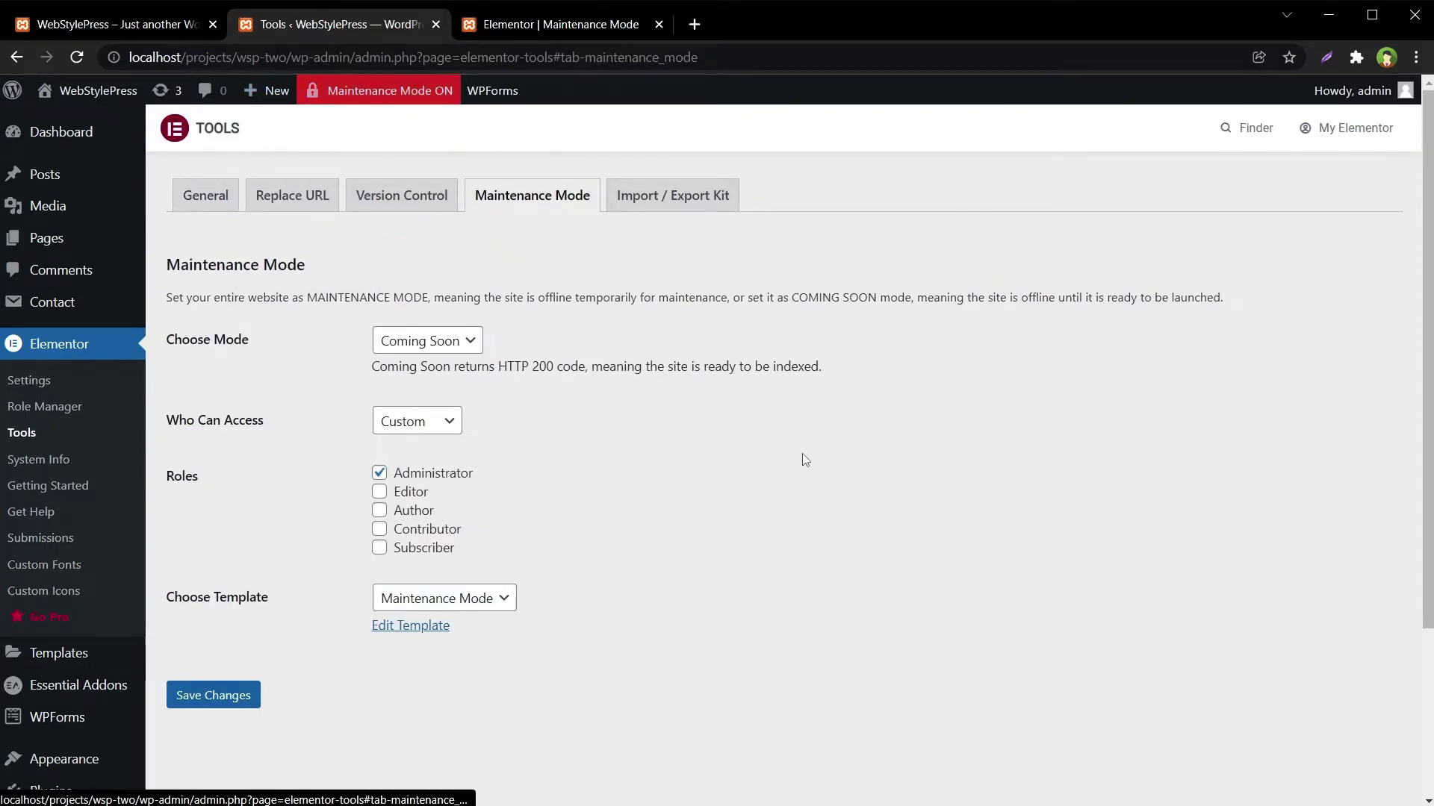
# Reload the front page, open All Pages in a new tab, and reload the incognito window
pyautogui.hotkey('ctrl', '1')
pyautogui.press('F5')
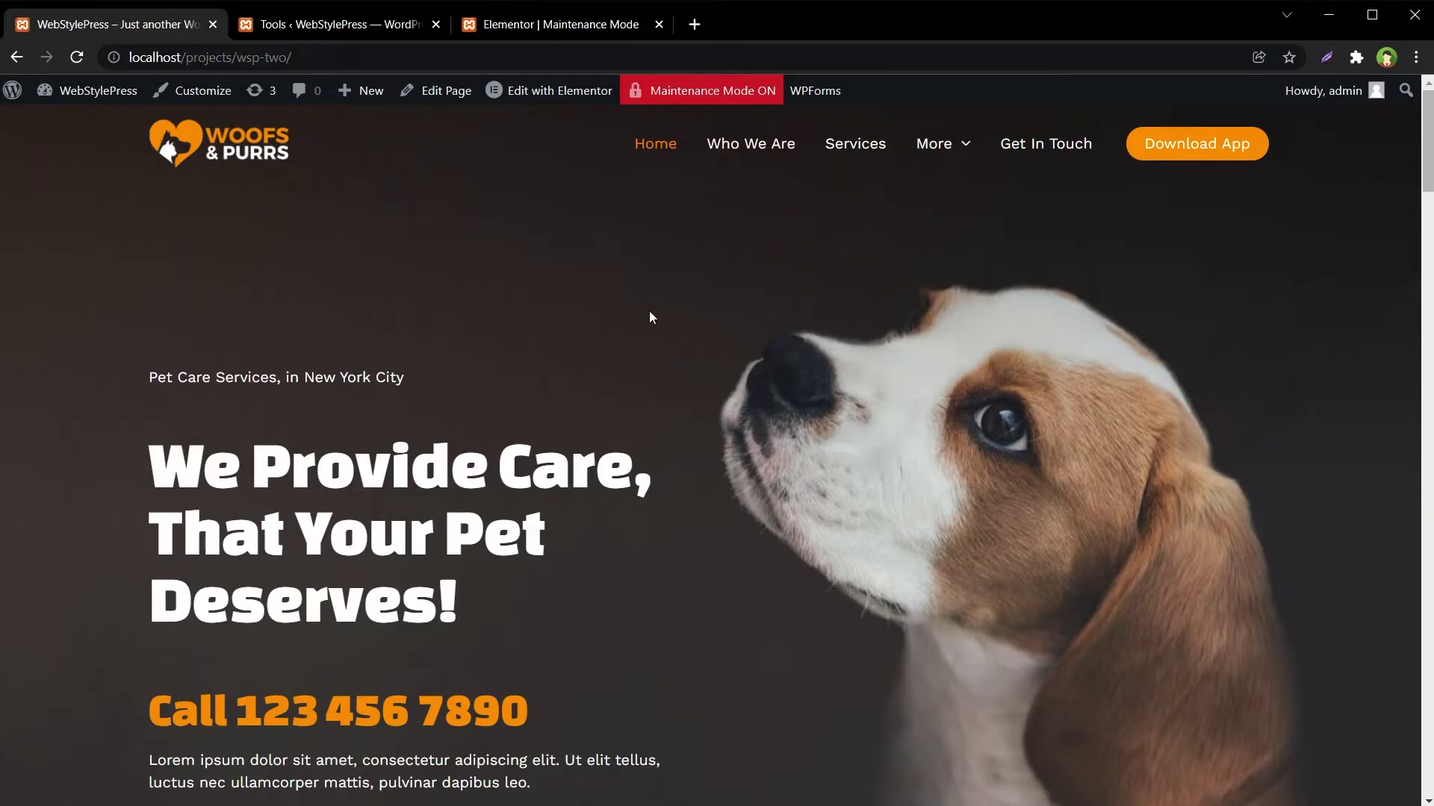
pyautogui.click(386, 23)
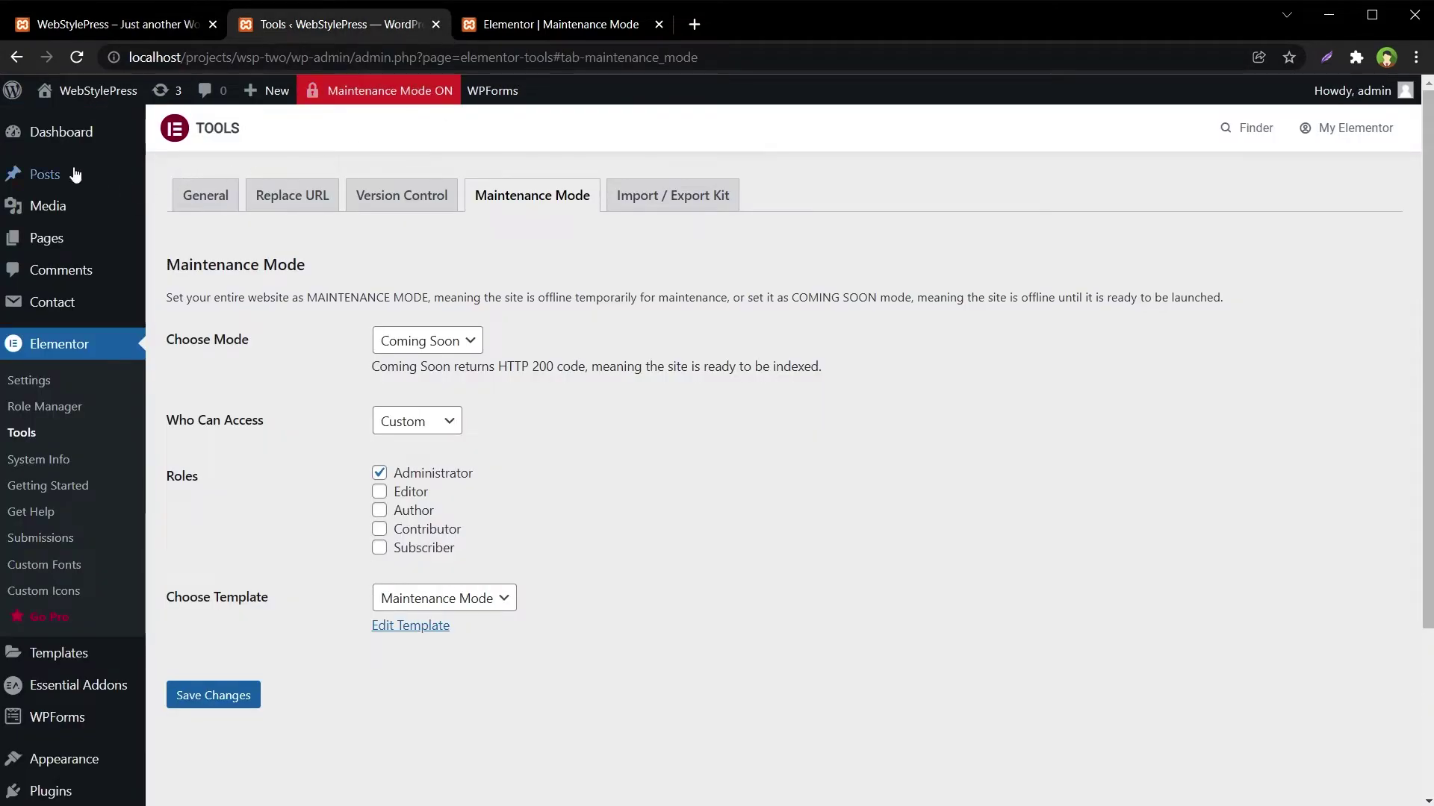
pyautogui.moveTo(52, 140)
pyautogui.middleClick(170, 240)
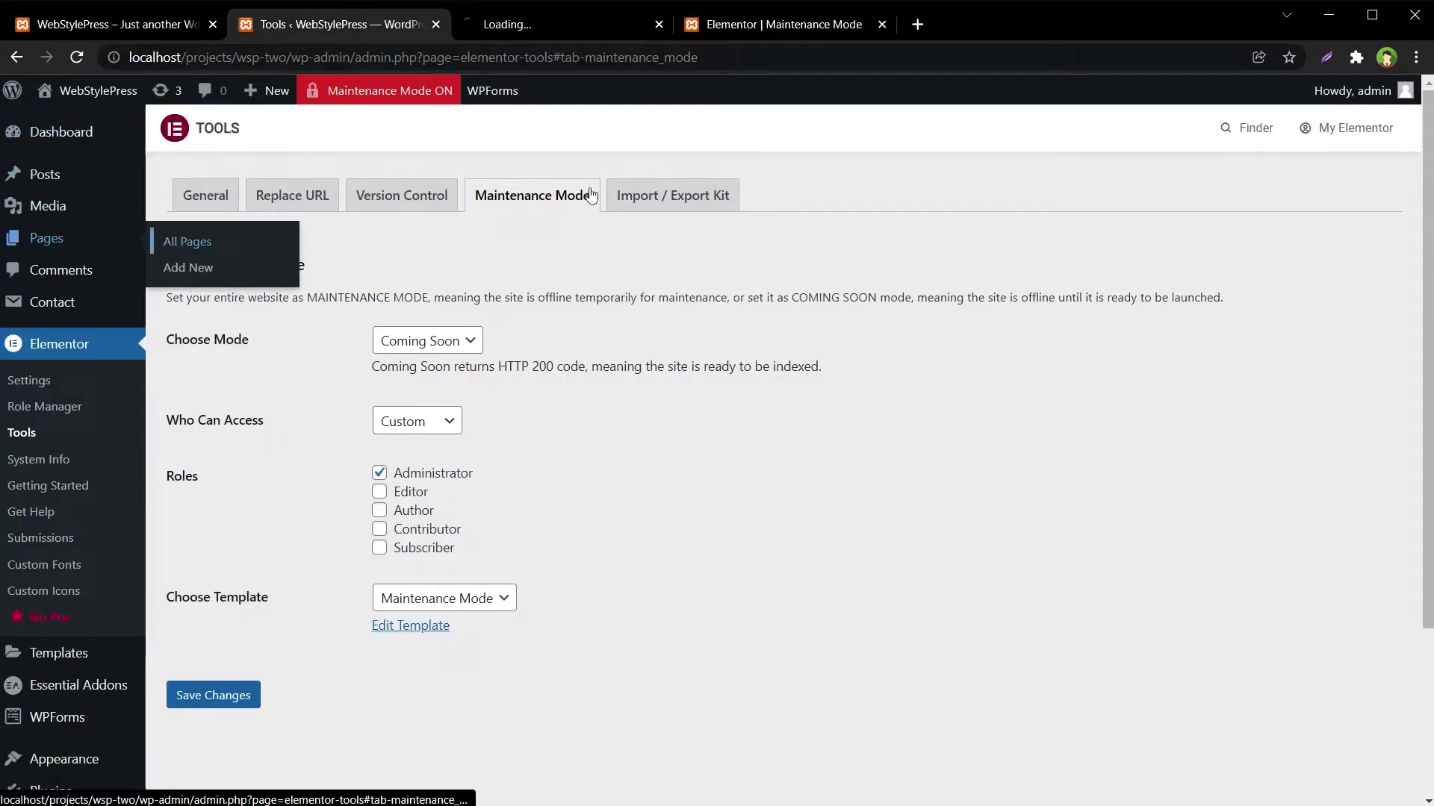
pyautogui.click(581, 24)
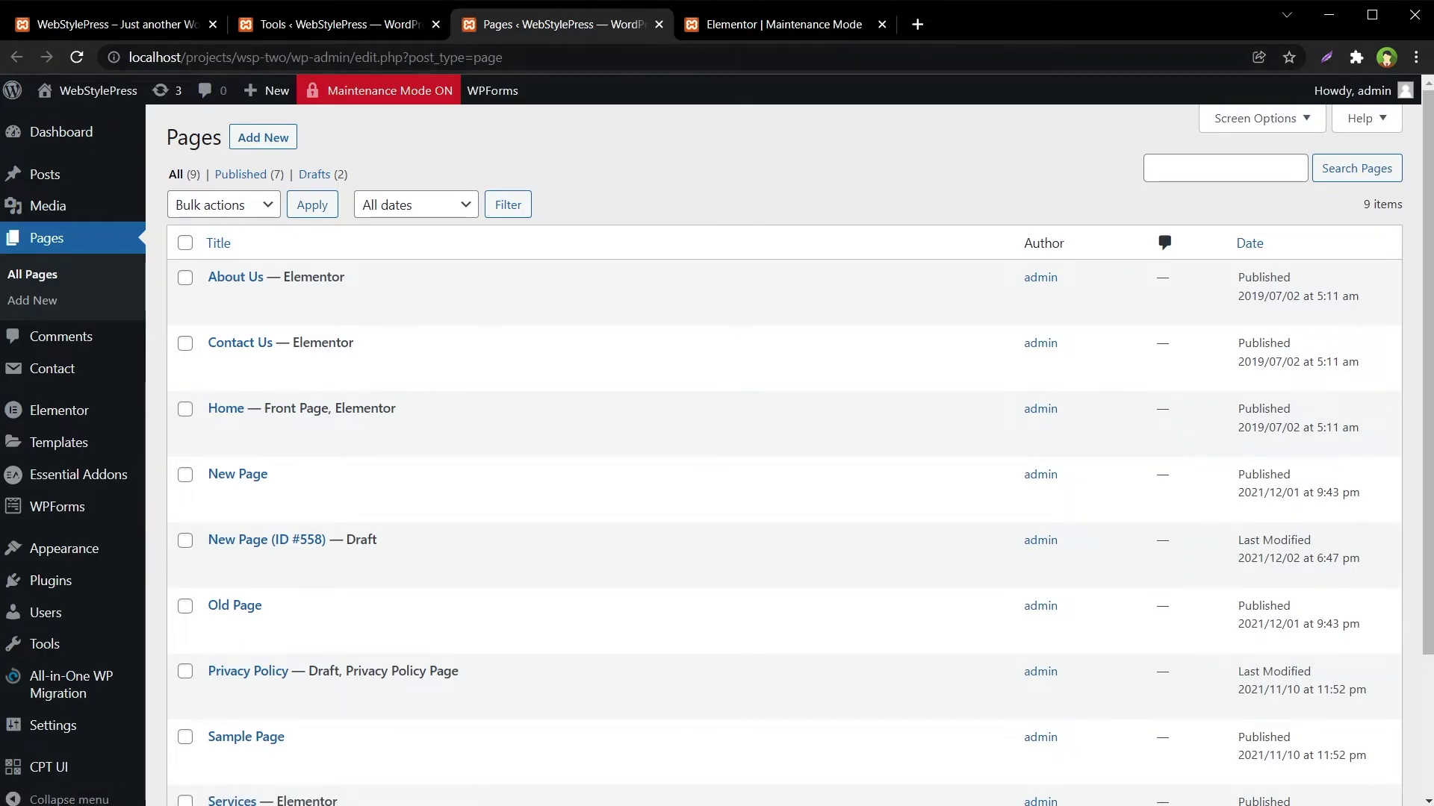
pyautogui.hotkey('alt', 'Tab')
pyautogui.press('F5')
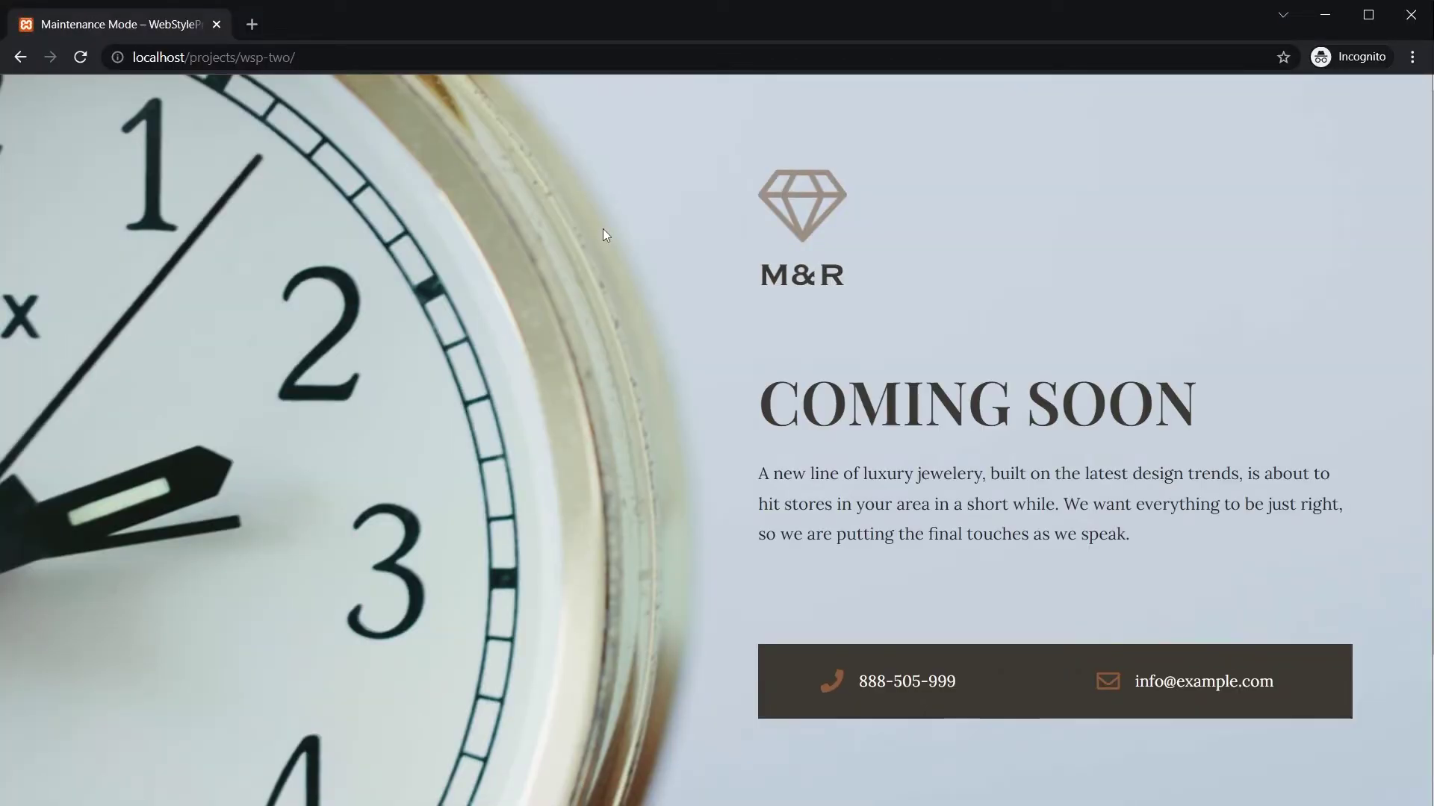
# Load the about-us/ address in incognito to confirm it shows Coming Soon, then return to the admin window
pyautogui.moveTo(528, 207); pyautogui.dragTo(1400, 754)
pyautogui.click(1400, 754)
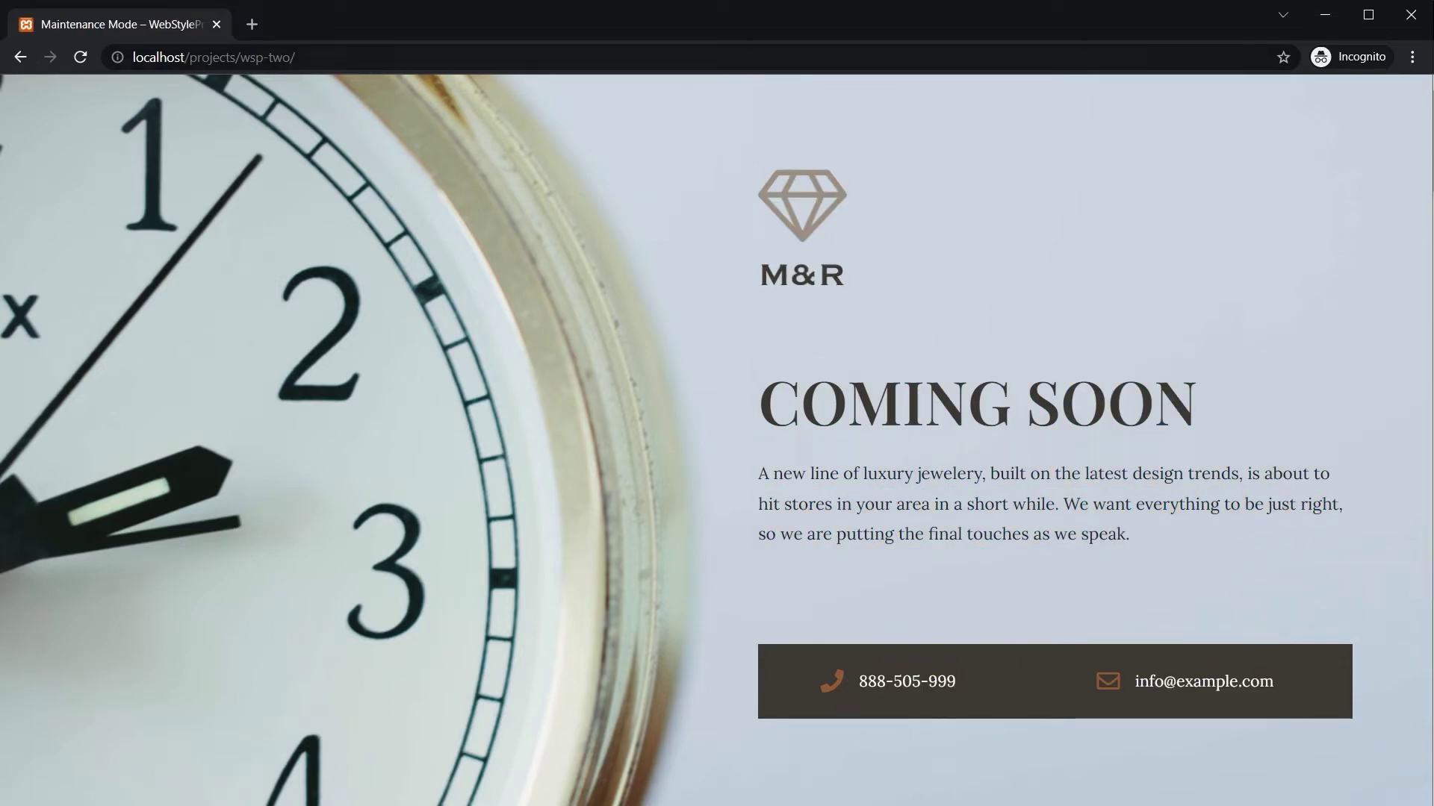
pyautogui.click(398, 57)
pyautogui.press('End')
pyautogui.write('about-us/')
pyautogui.press('Return')
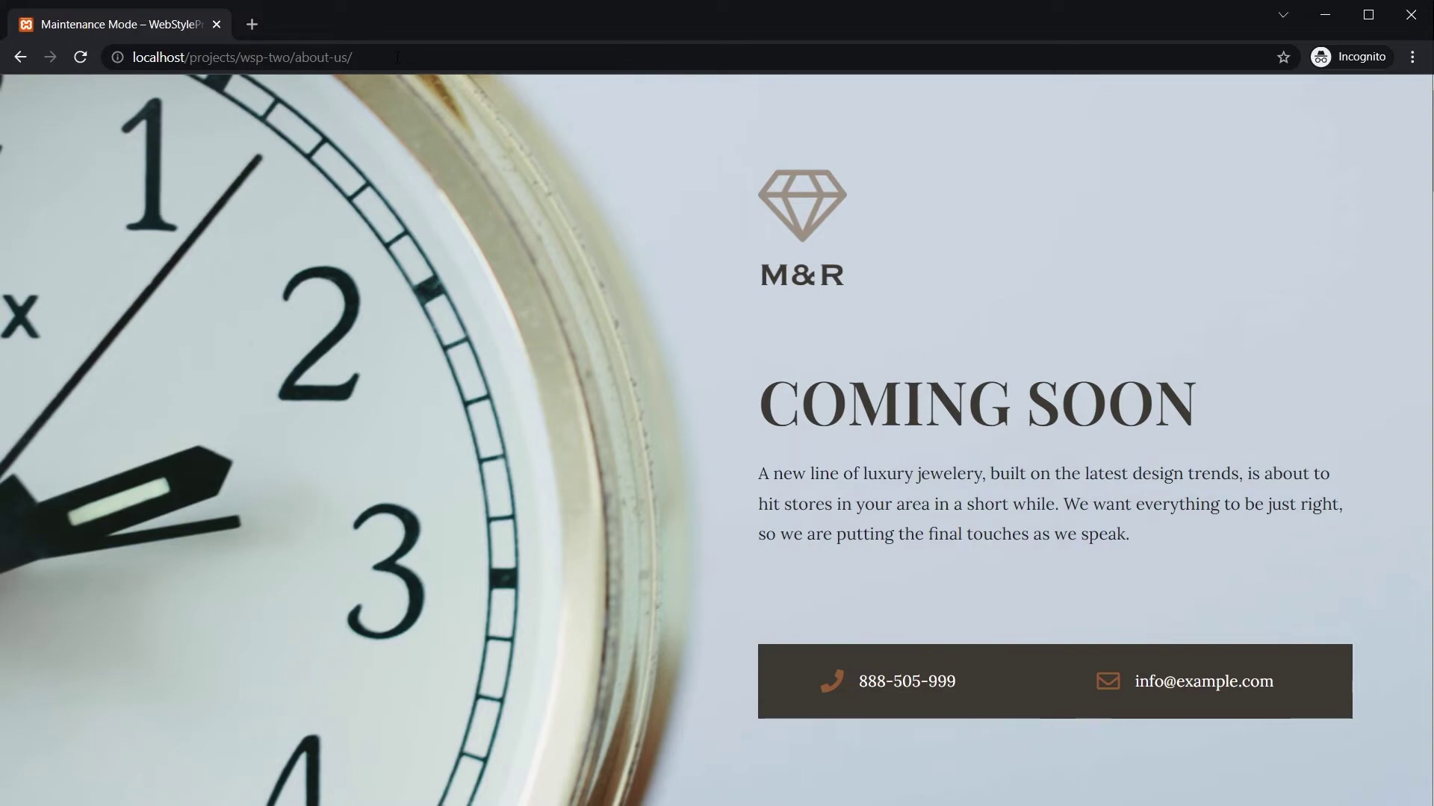
pyautogui.hotkey('alt', 'Tab')
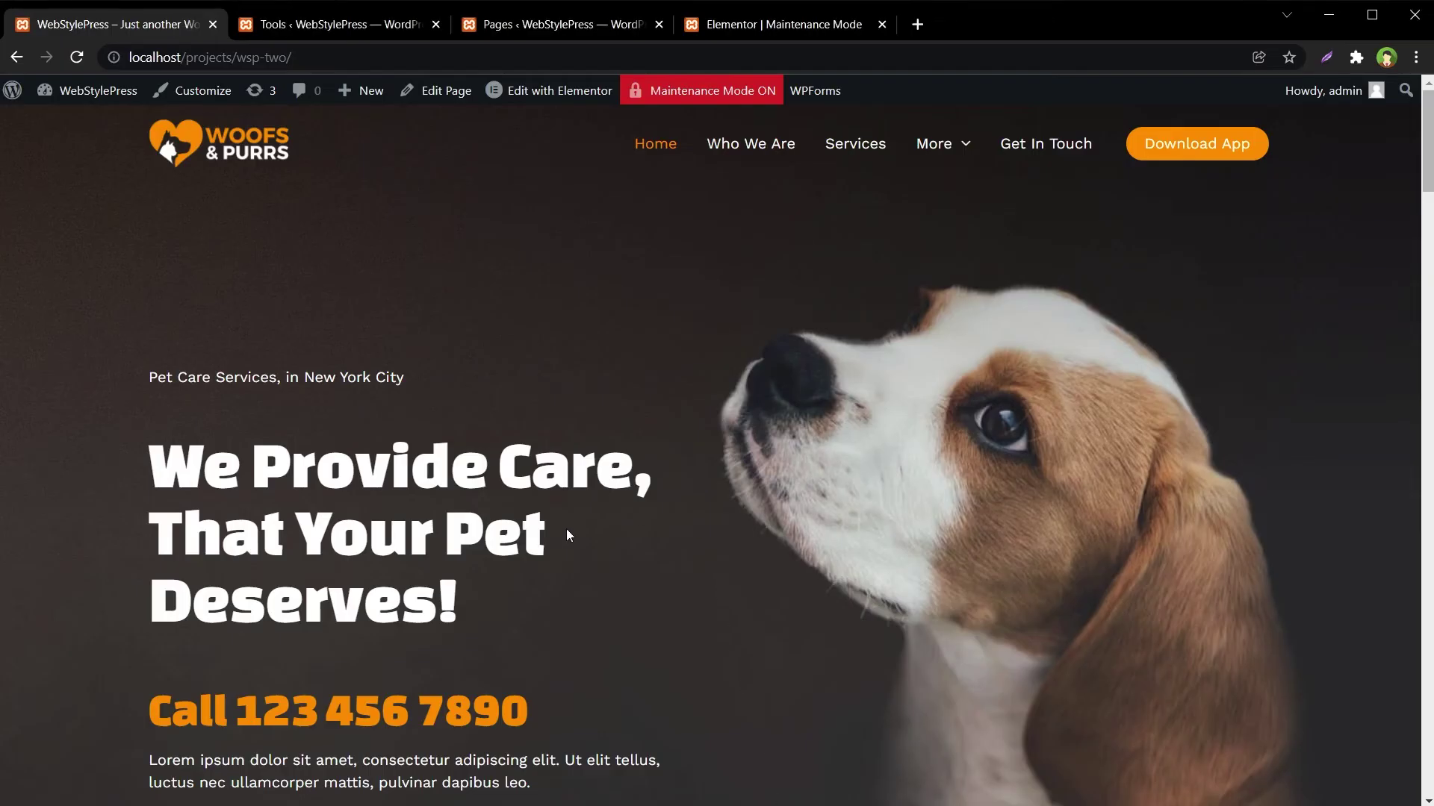
# Set Elementor's site mode back to Disabled, save, and reload About Us in incognito
pyautogui.click(355, 27)
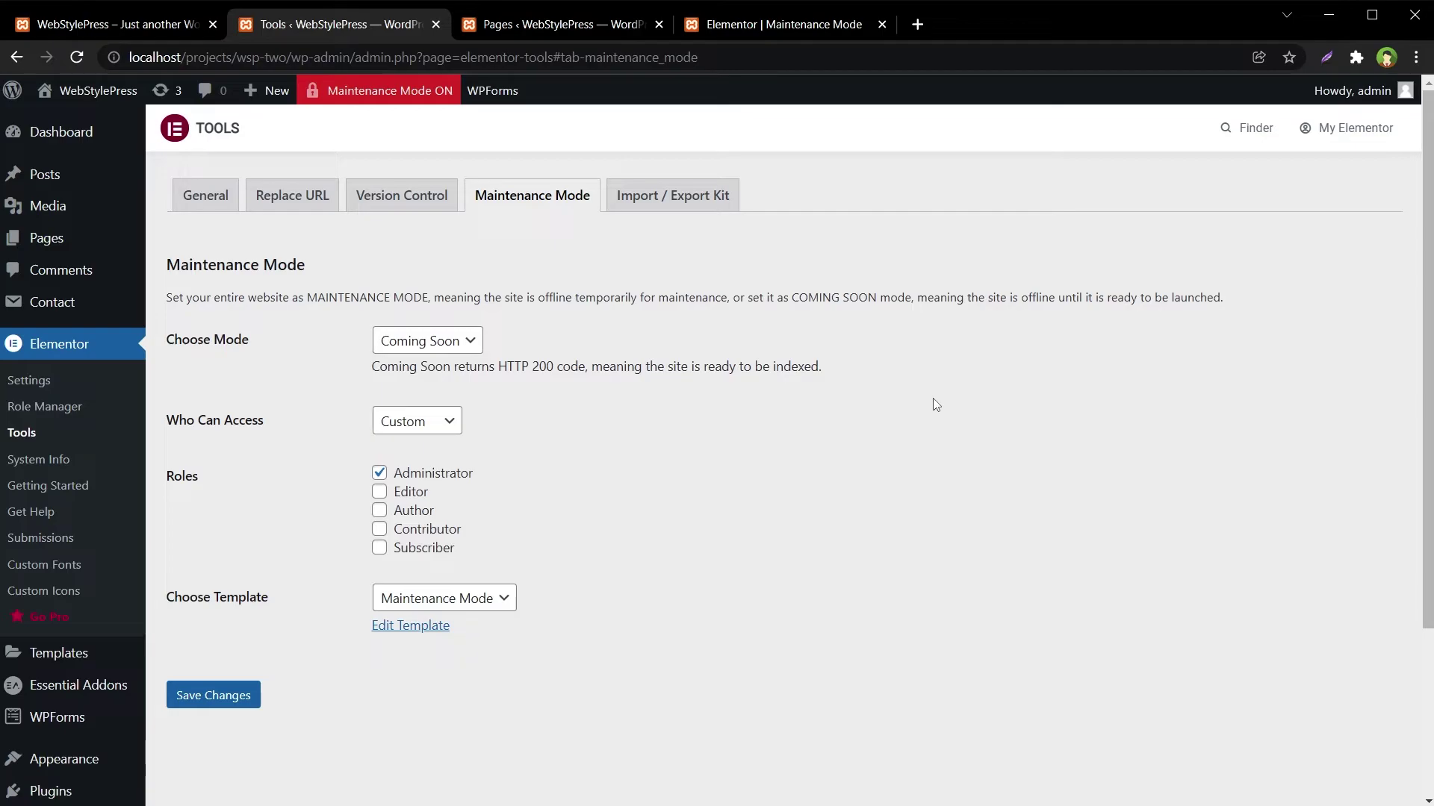
pyautogui.click(463, 341)
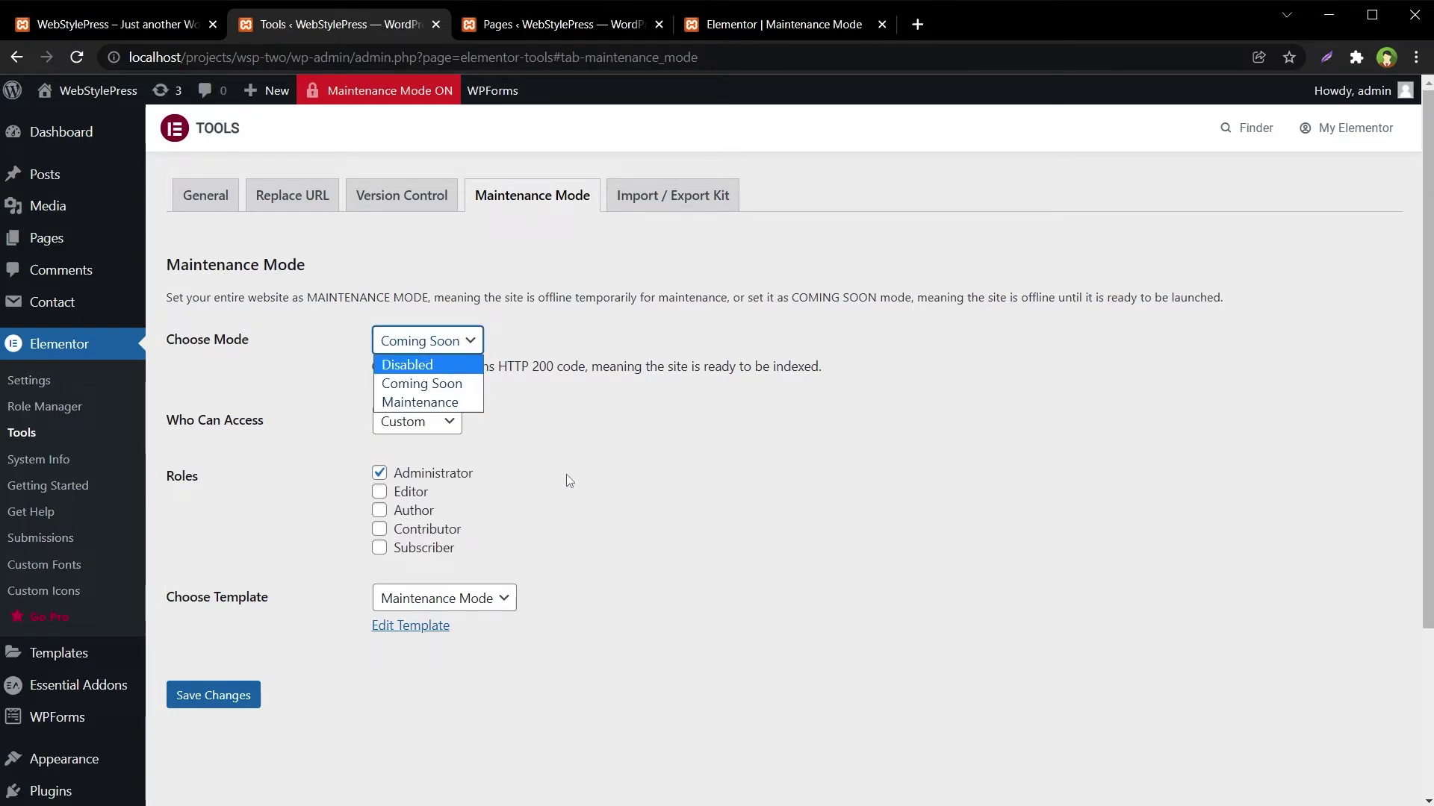
pyautogui.click(448, 366)
pyautogui.click(252, 697)
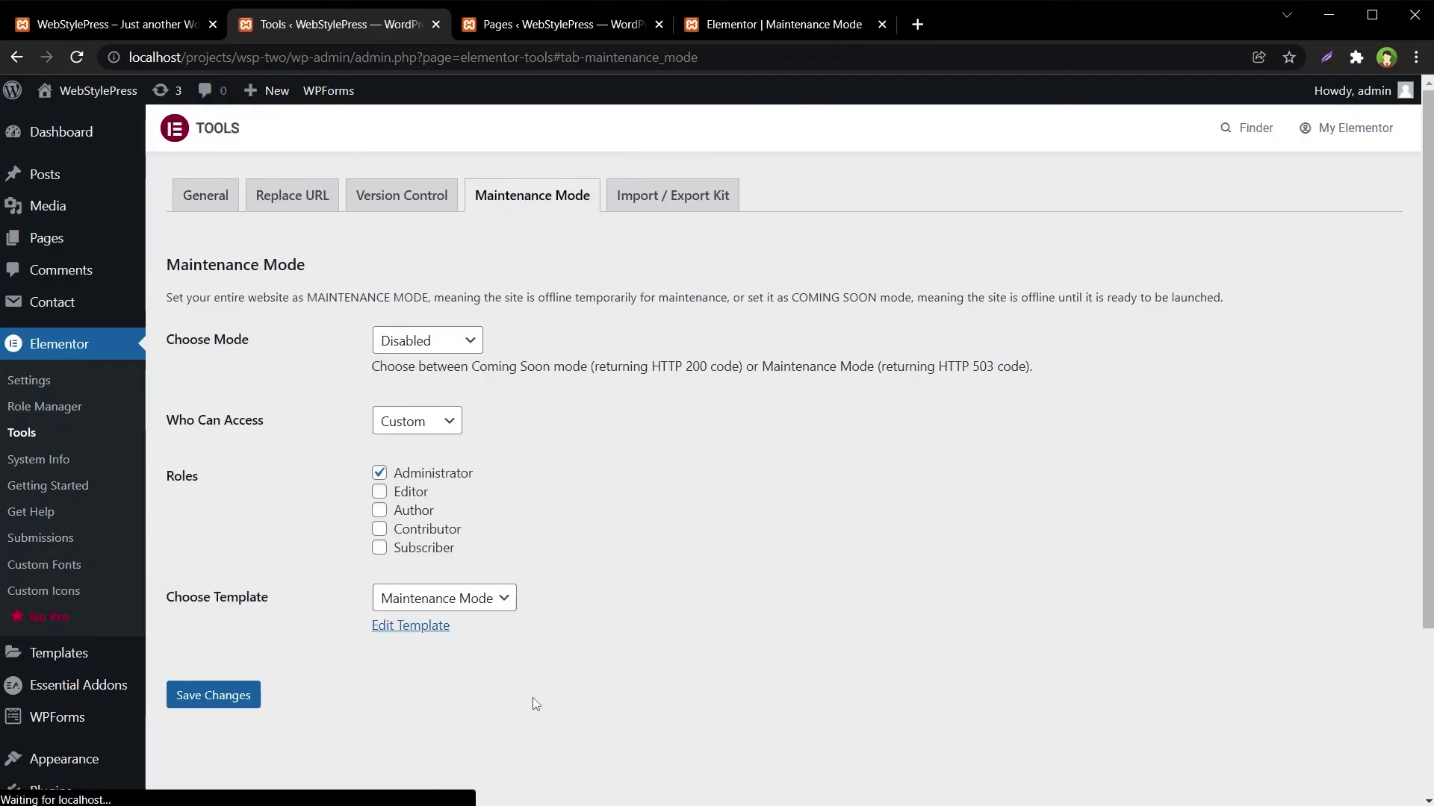
pyautogui.hotkey('alt', 'Tab')
pyautogui.press('F5')
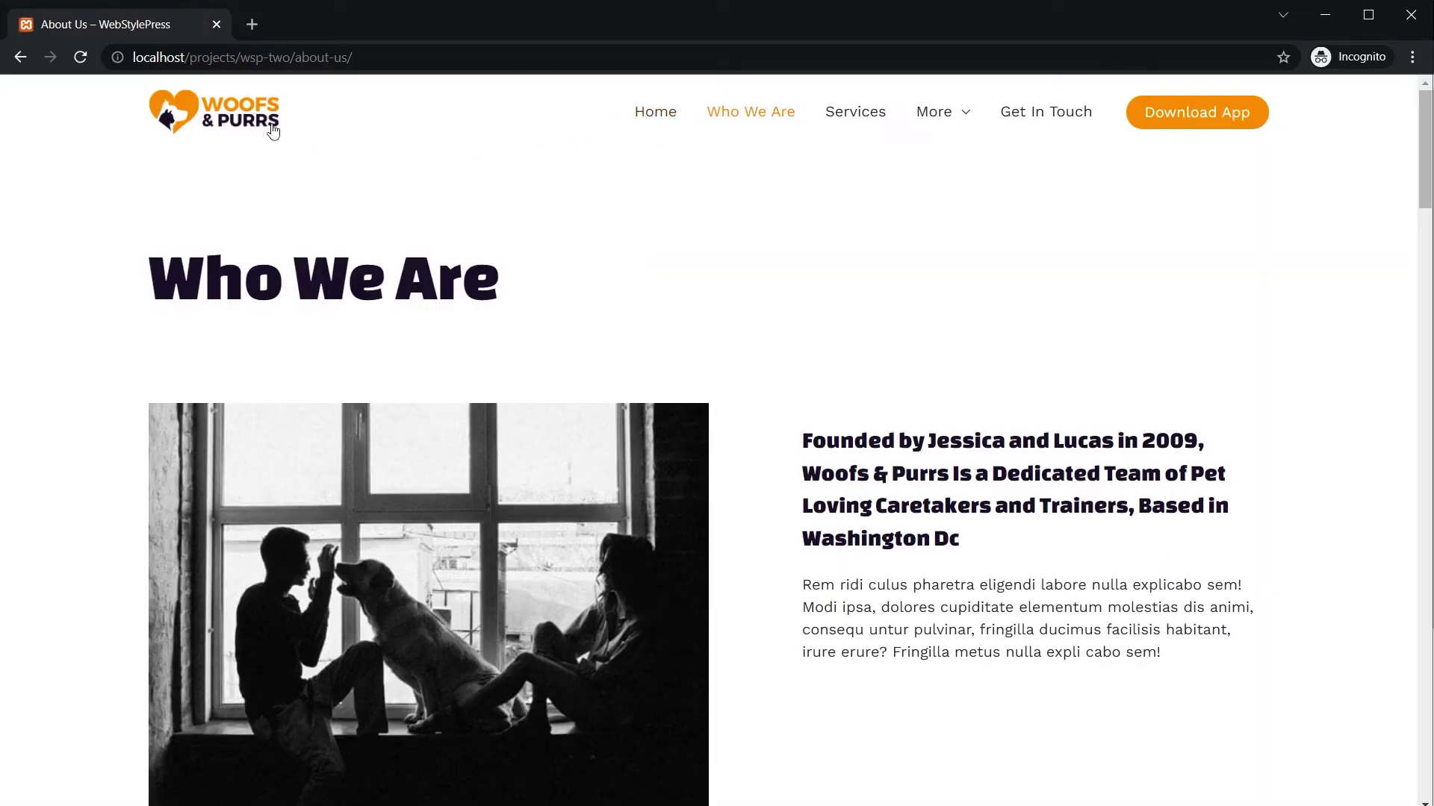
# Load the live Woofs & Purrs homepage in incognito, then confirm the admin site mode reads Disabled
pyautogui.click(236, 124)
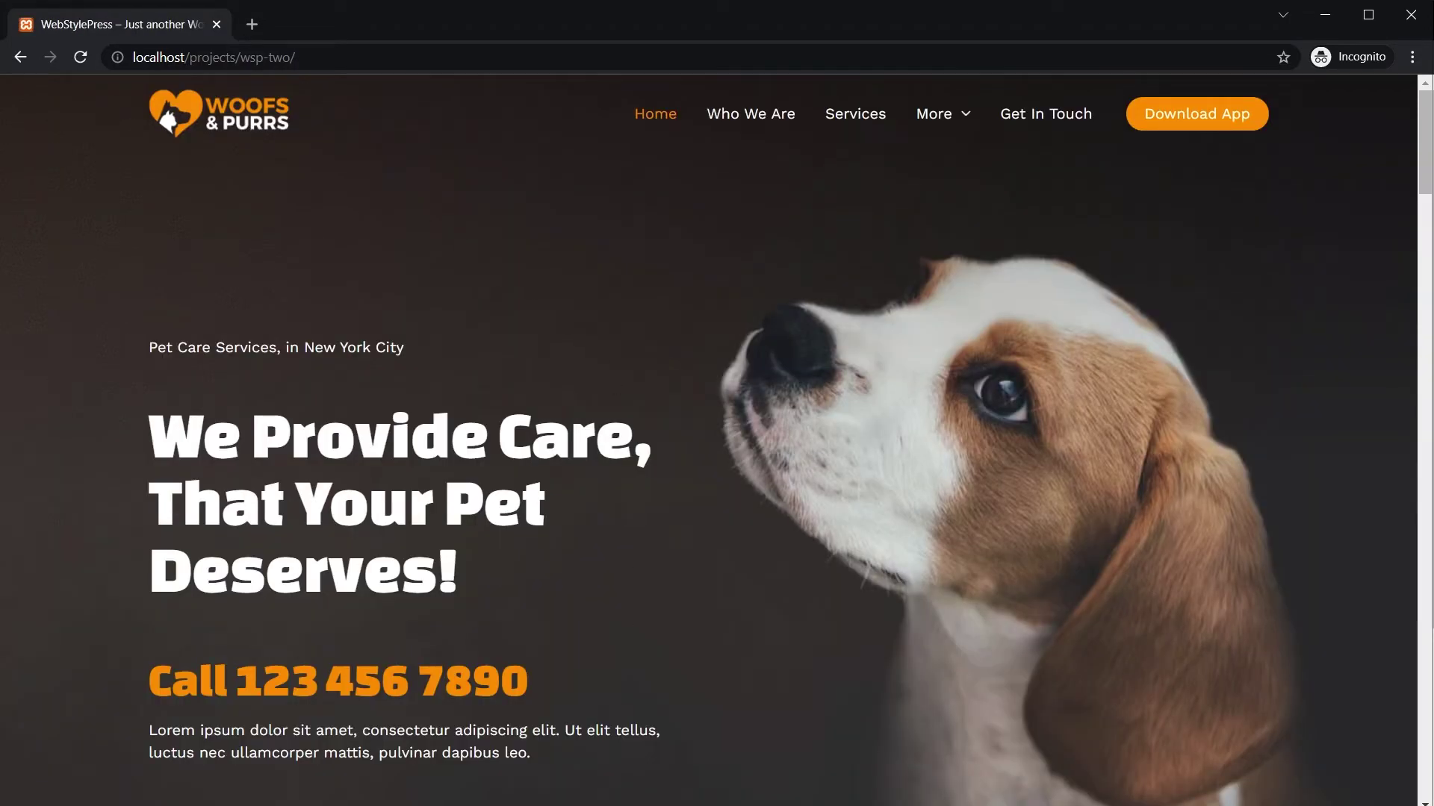
pyautogui.hotkey('alt', 'Tab')
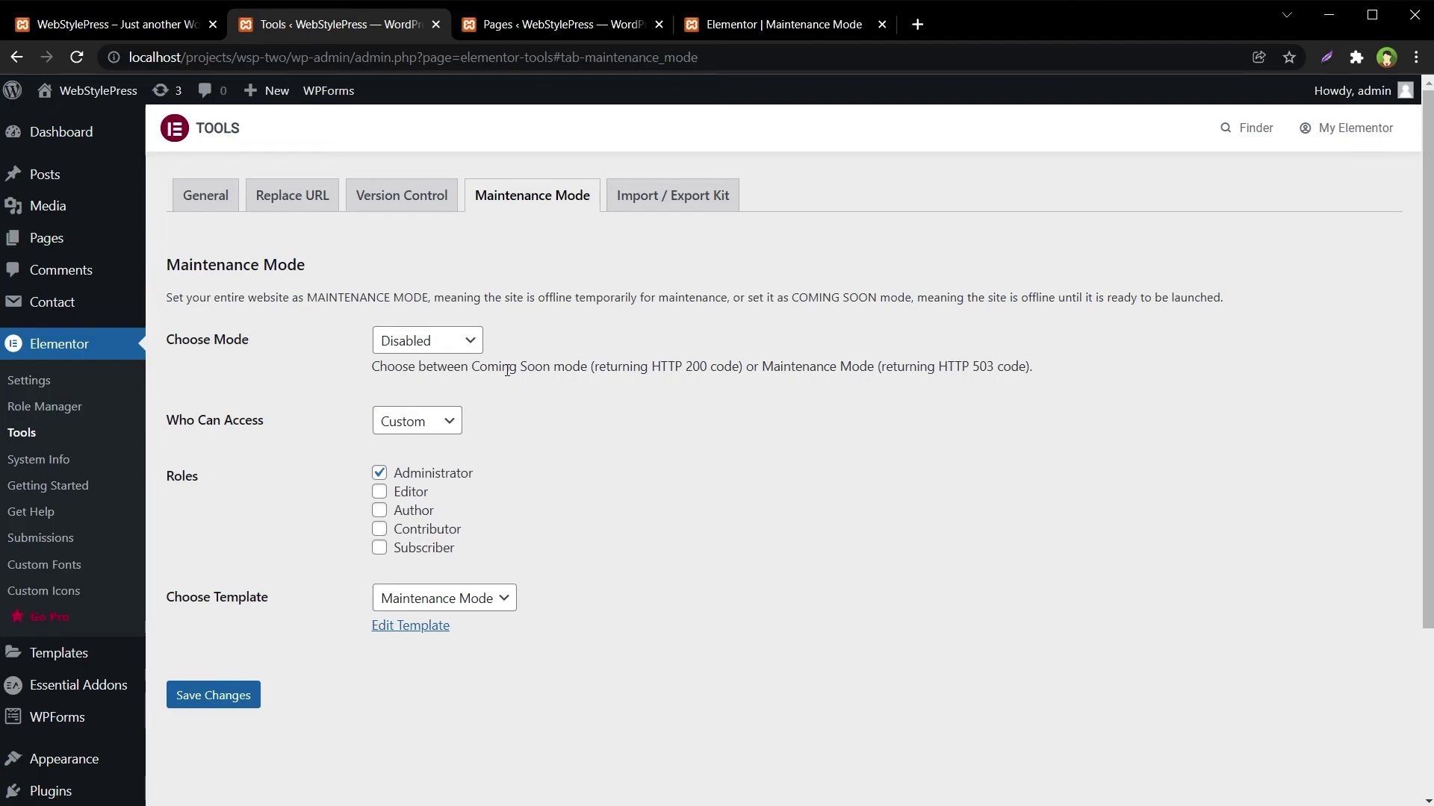
pyautogui.click(463, 349)
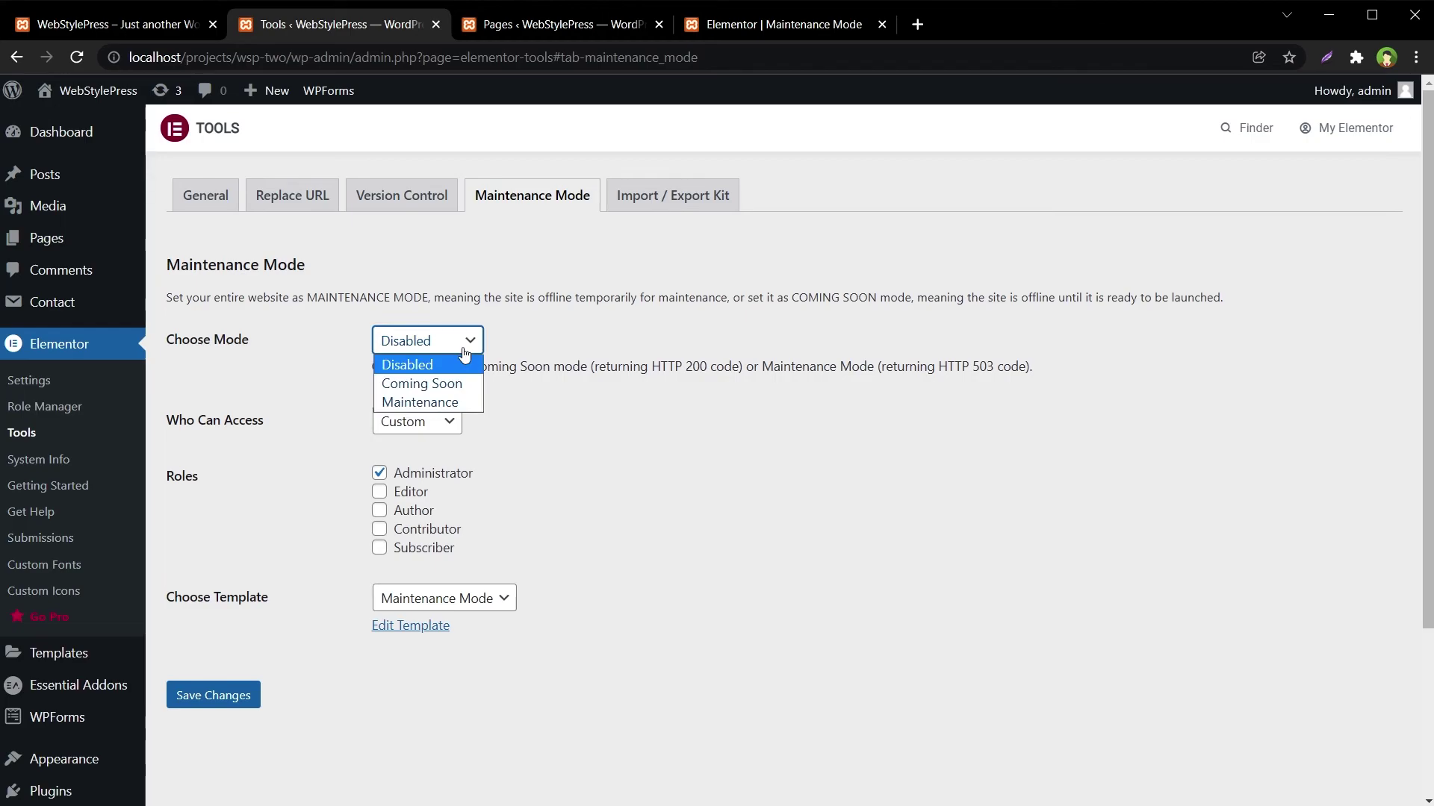